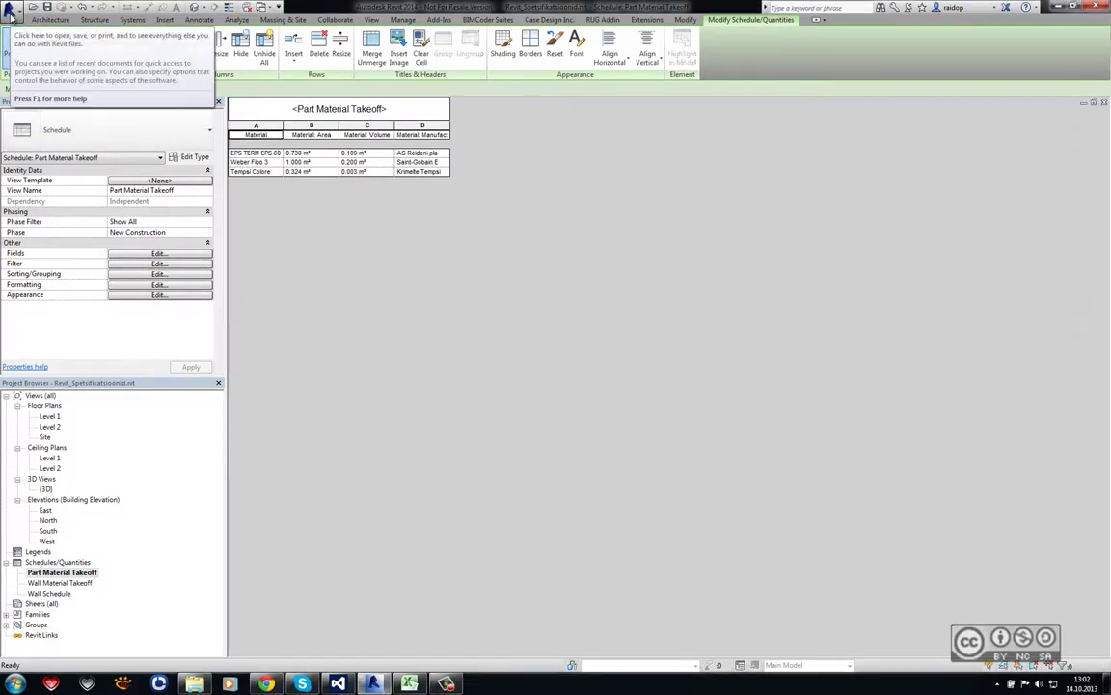
# - Export the Part Material Takeoff schedule as tab-delimited Part Material Takeoff.txt
pyautogui.click(11, 14)
pyautogui.moveTo(42, 176)
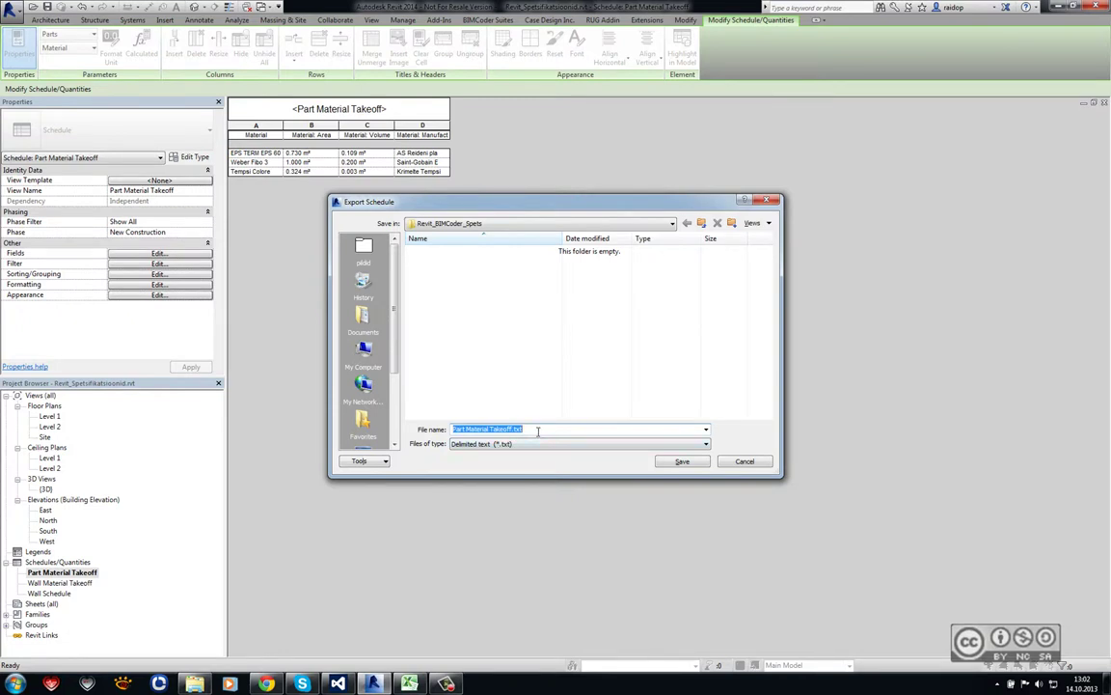
pyautogui.click(682, 462)
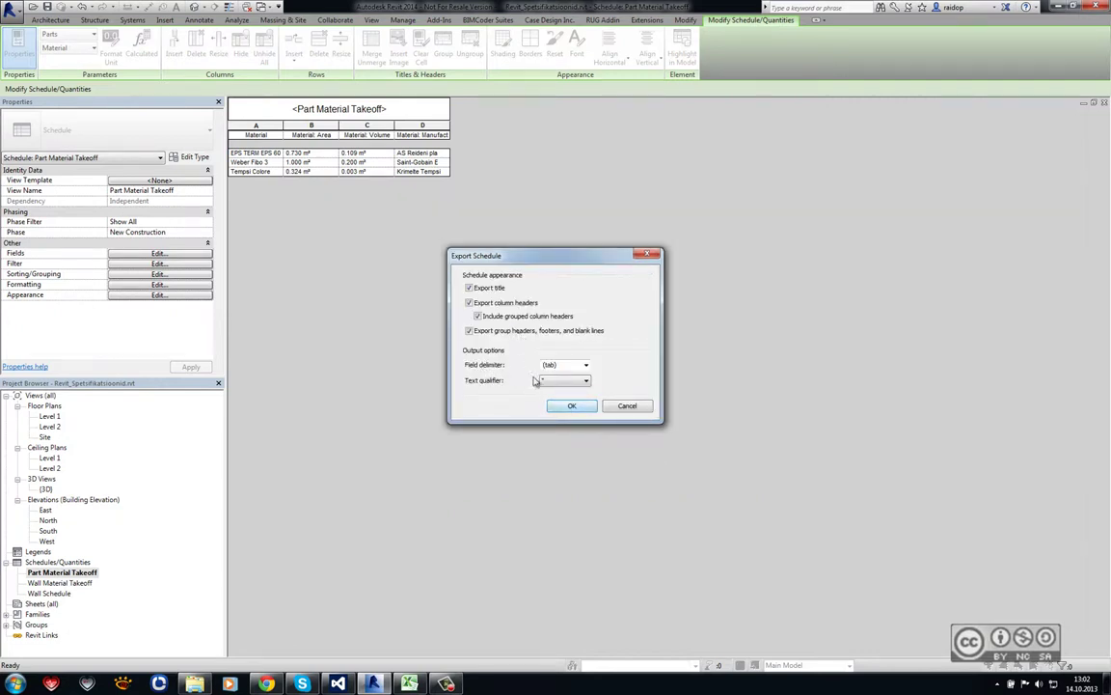
pyautogui.click(575, 406)
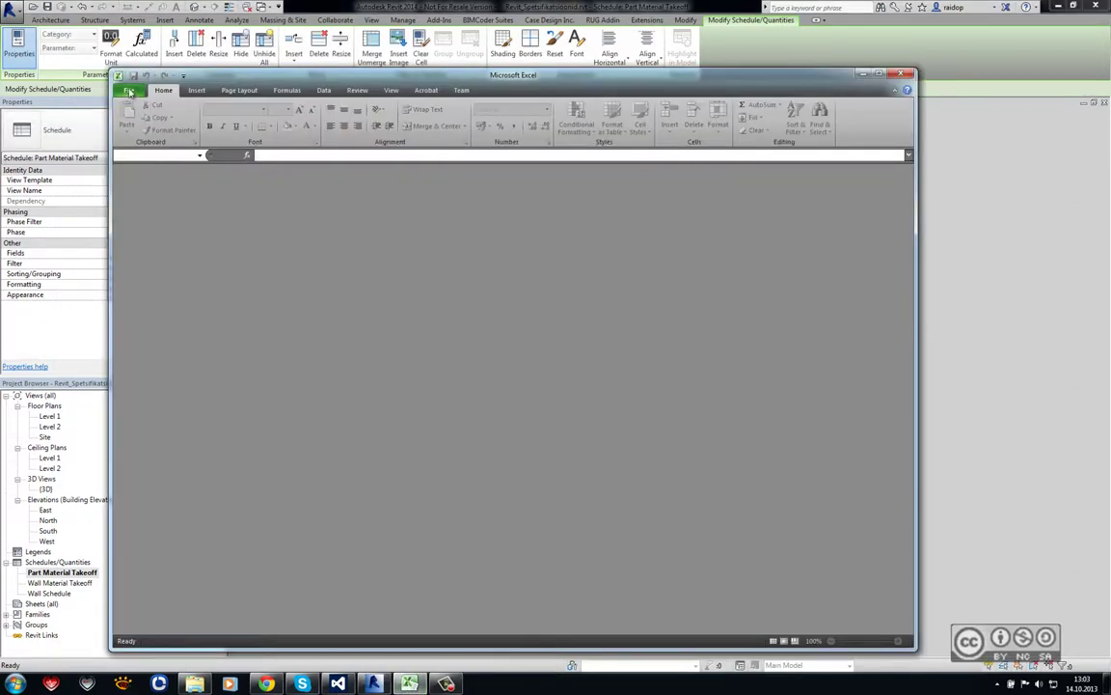
# - Open Part Material Takeoff.txt in Excel, finishing the Text Import Wizard with defaults
pyautogui.click(129, 92)
pyautogui.click(131, 145)
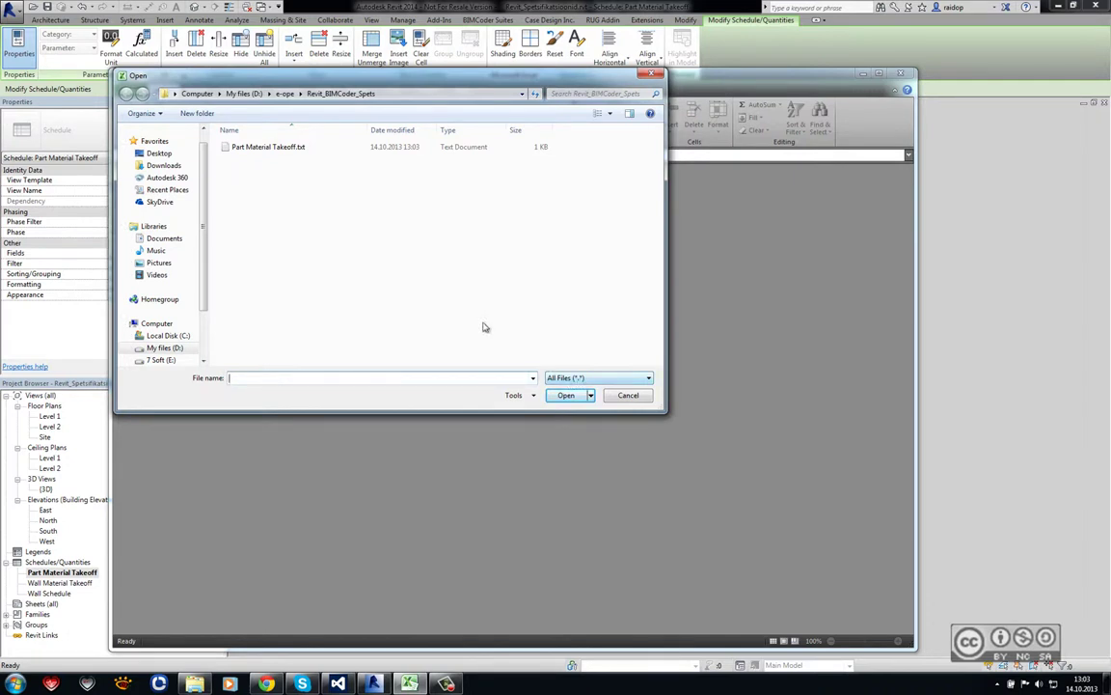
pyautogui.click(263, 147)
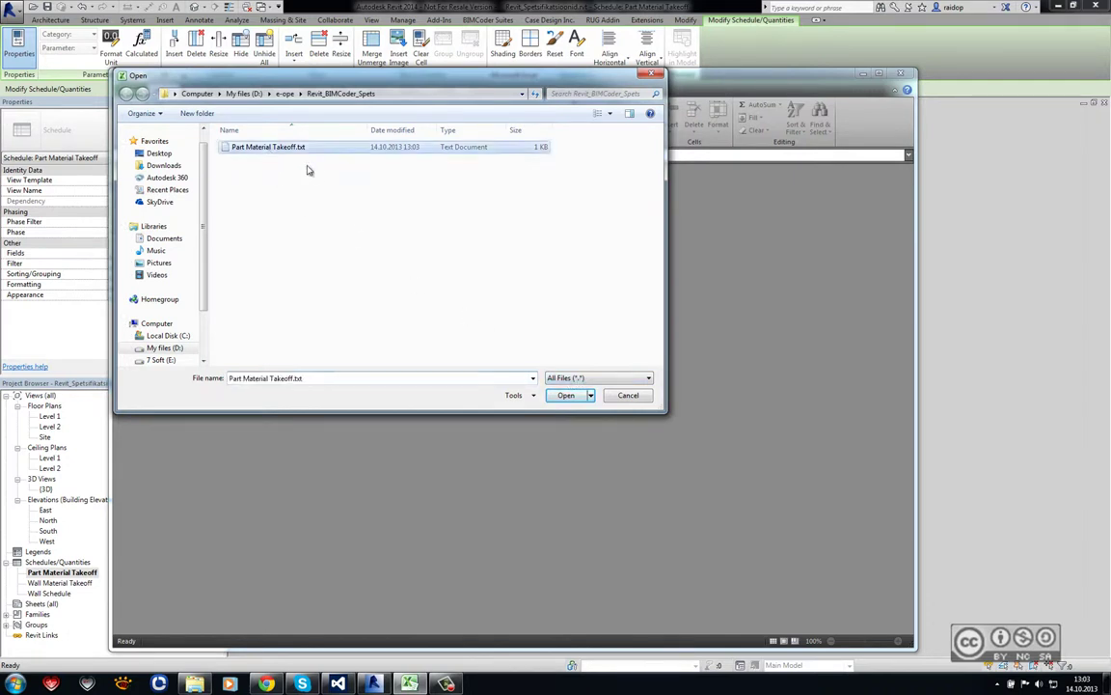
pyautogui.click(567, 396)
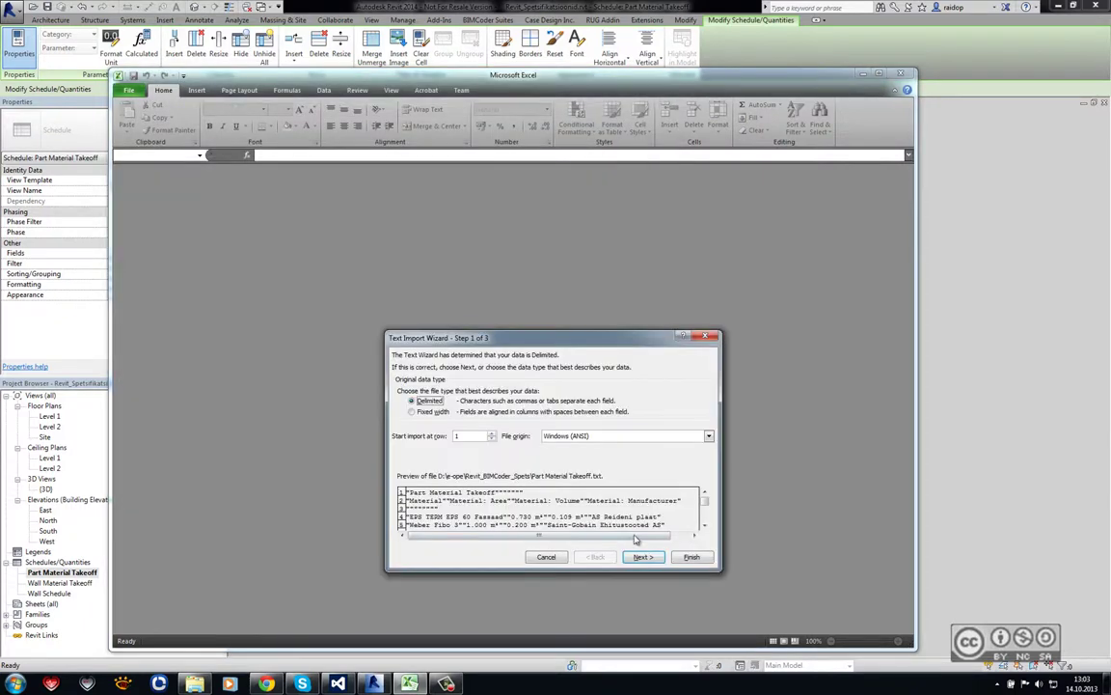
pyautogui.click(691, 558)
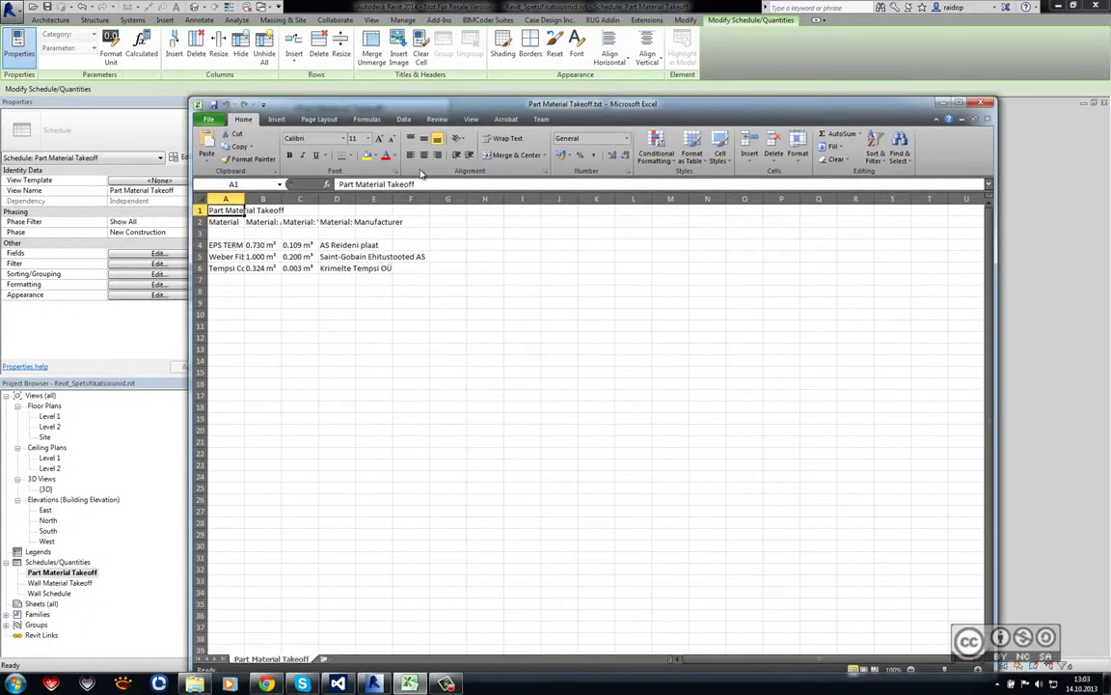
# - Autofit columns A–D to their text, then switch back to Revit
pyautogui.moveTo(302, 78); pyautogui.dragTo(442, 200)
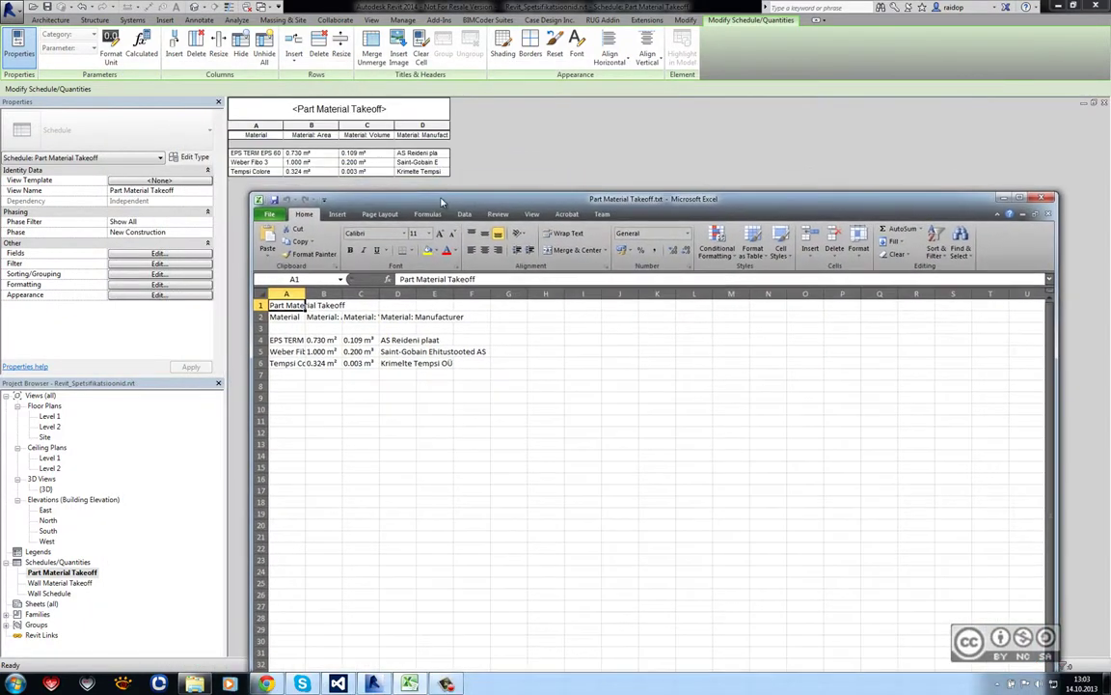
pyautogui.doubleClick(306, 294)
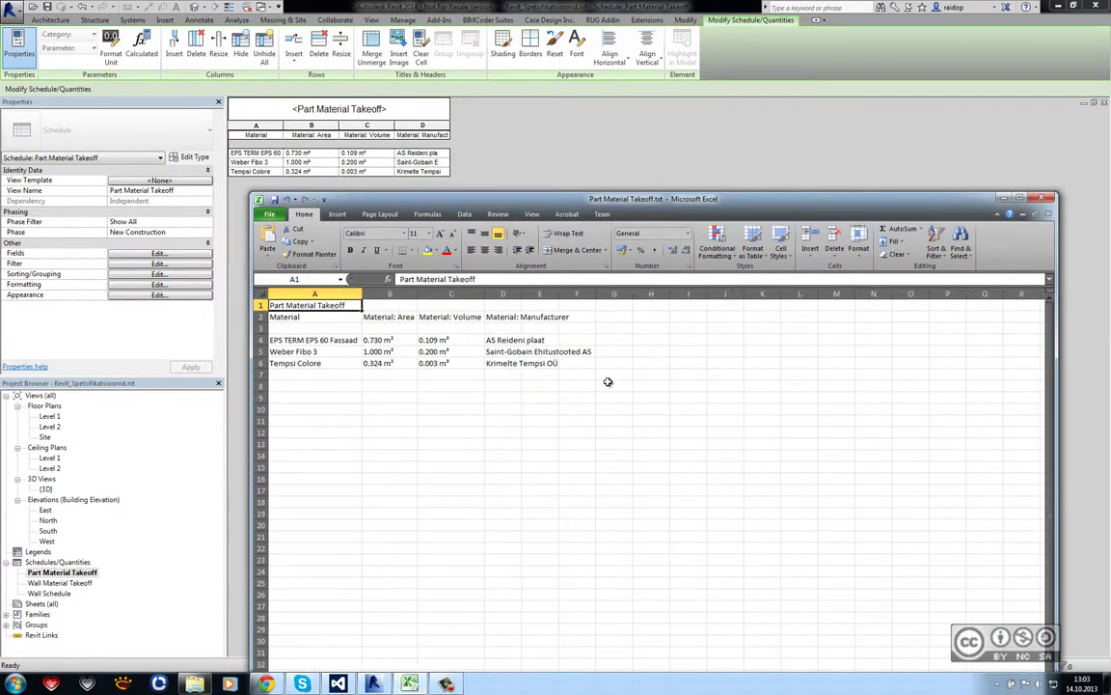
pyautogui.click(308, 375)
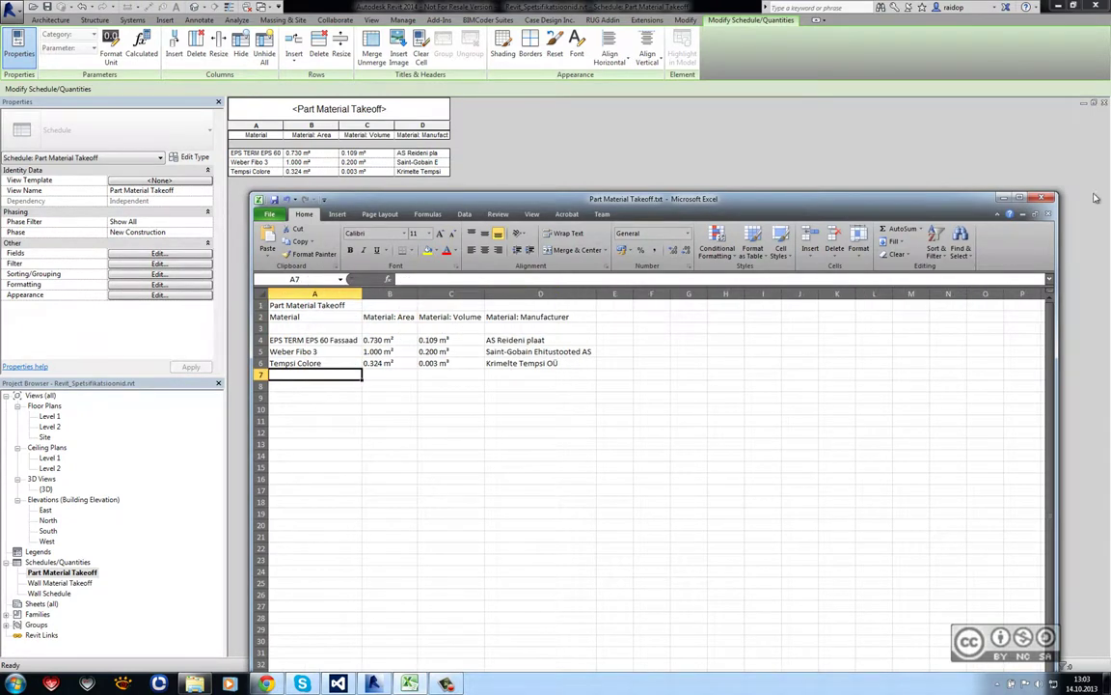
pyautogui.hotkey('alt', 'Tab')
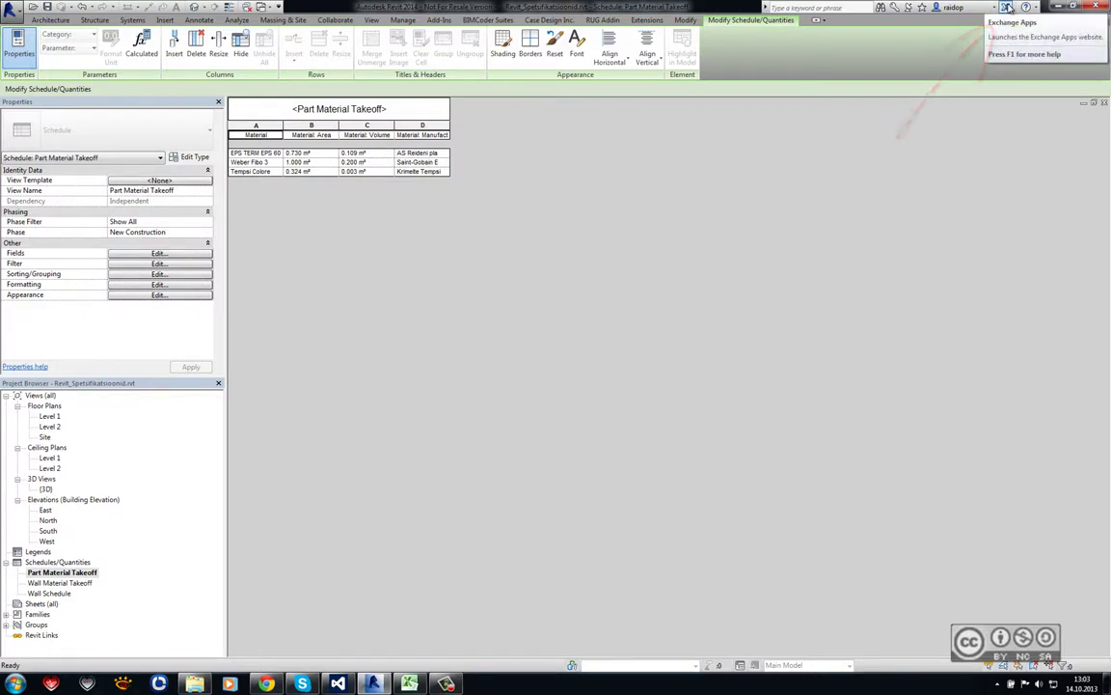
# - Search Autodesk Exchange Apps for 'schedule sync' and open the Schedule Sync app page
pyautogui.click(1007, 7)
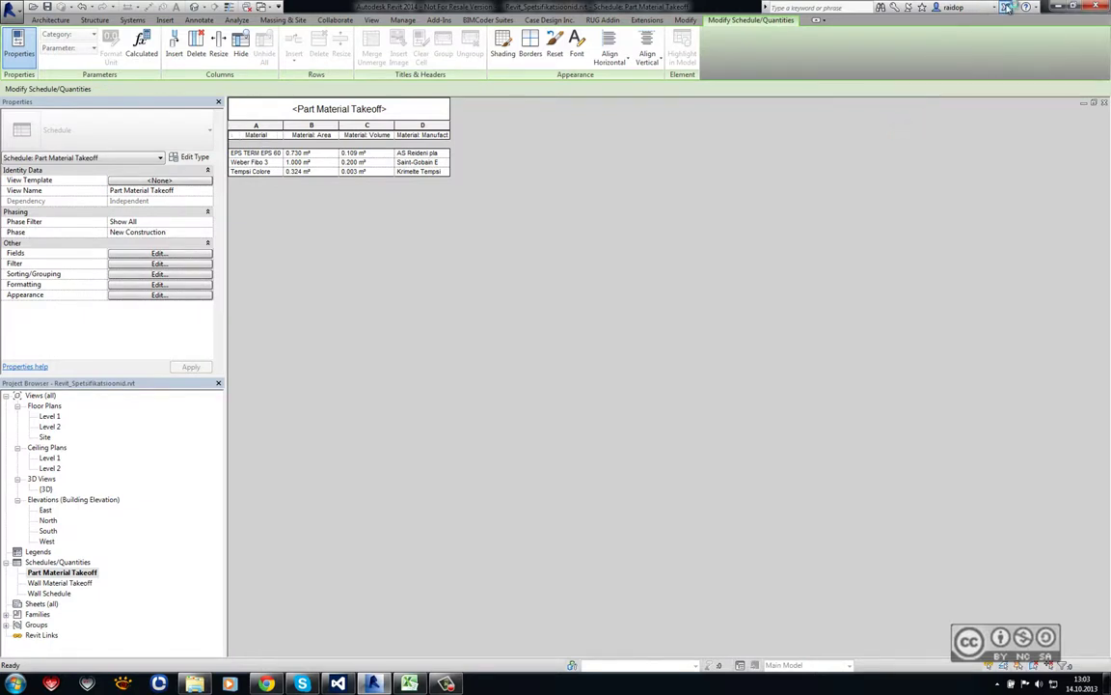
pyautogui.click(328, 113)
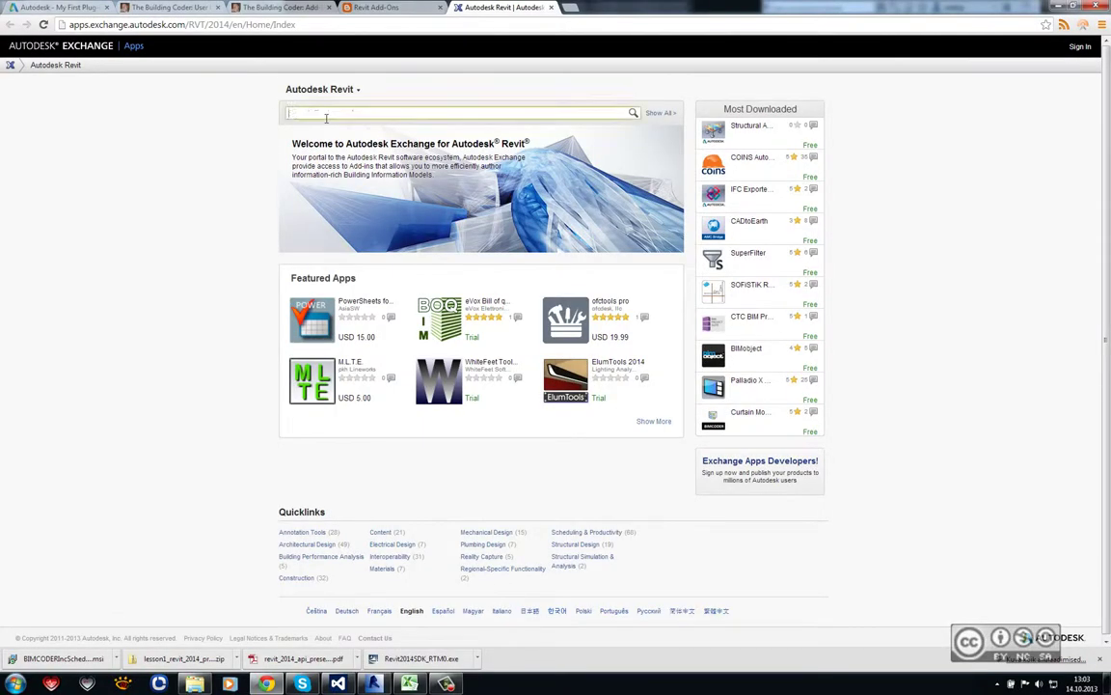
pyautogui.write('schedule sync')
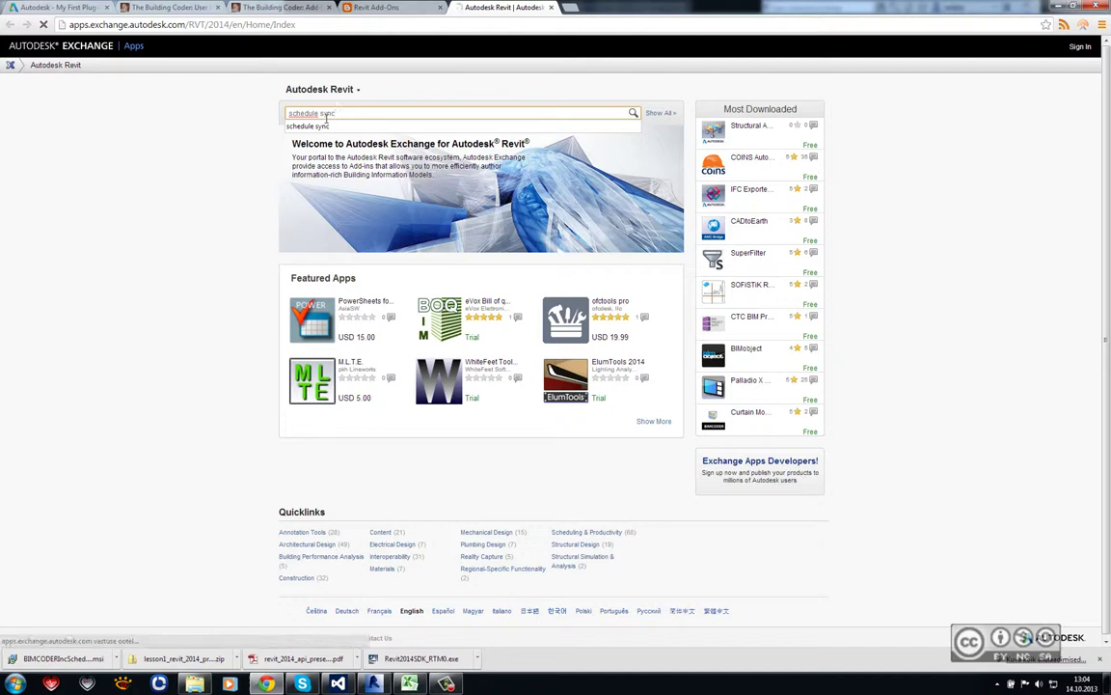
pyautogui.press('Return')
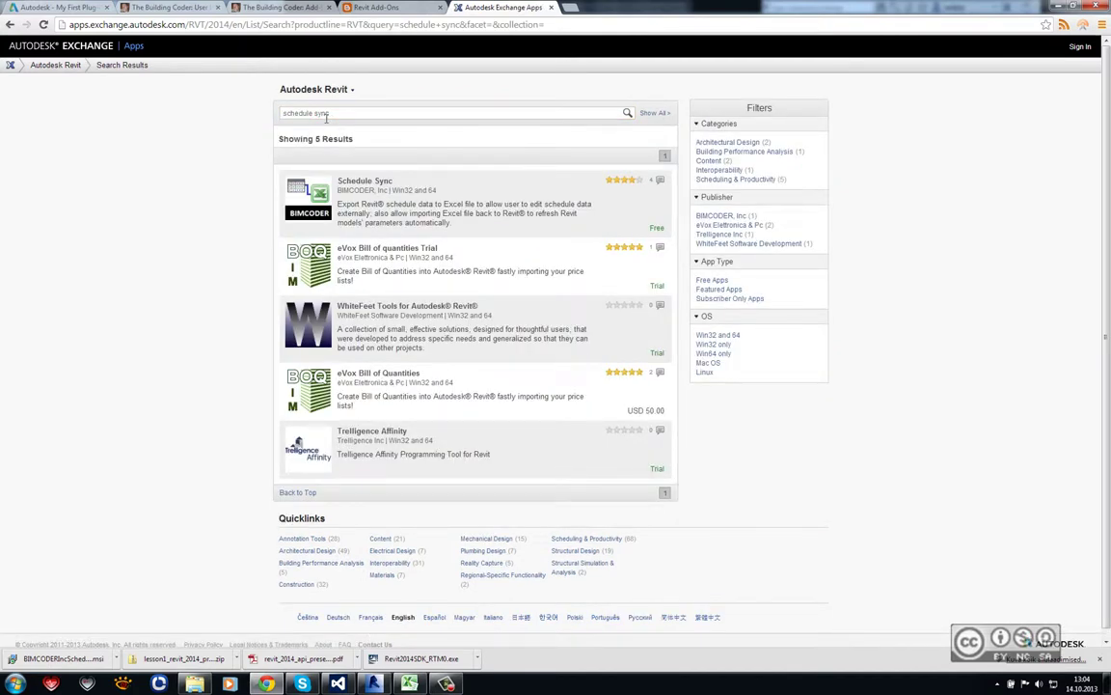
pyautogui.click(367, 183)
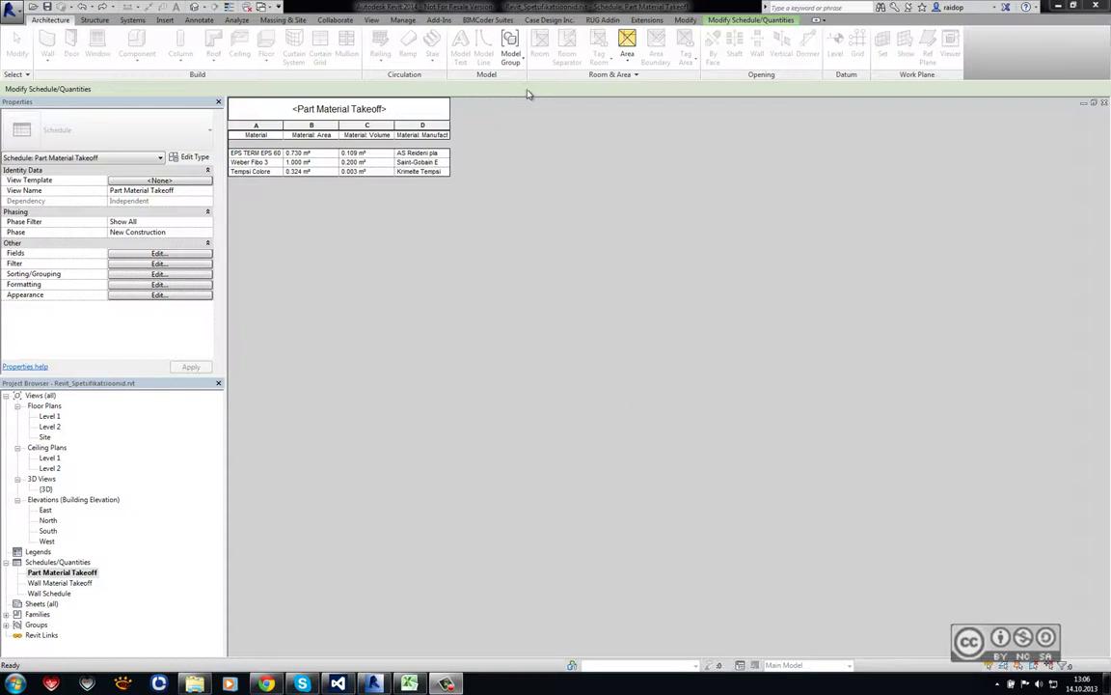
# - Start a Schedule Sync export and set the schedule category to Parts
pyautogui.click(483, 21)
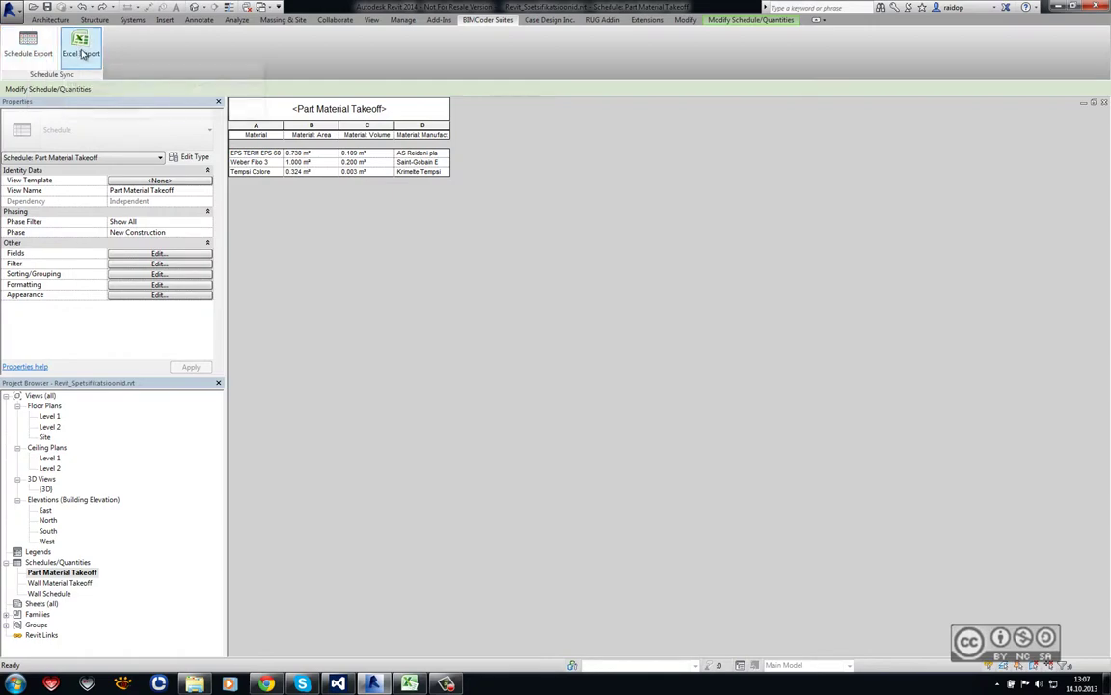
pyautogui.click(31, 46)
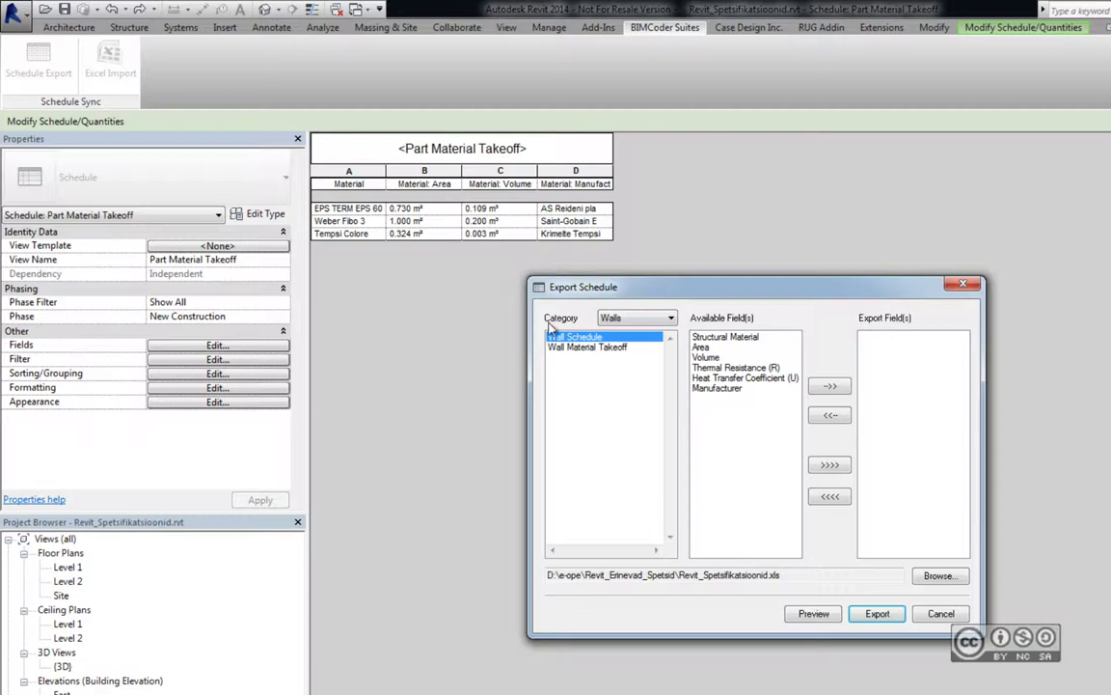
pyautogui.click(641, 318)
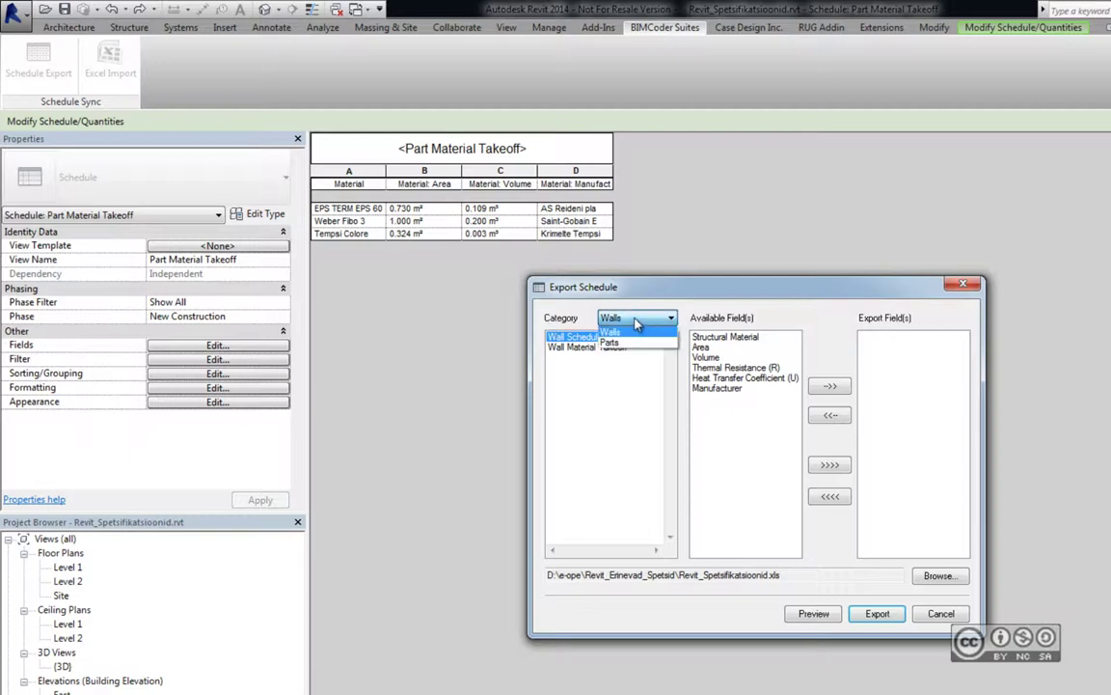
pyautogui.press('Escape')
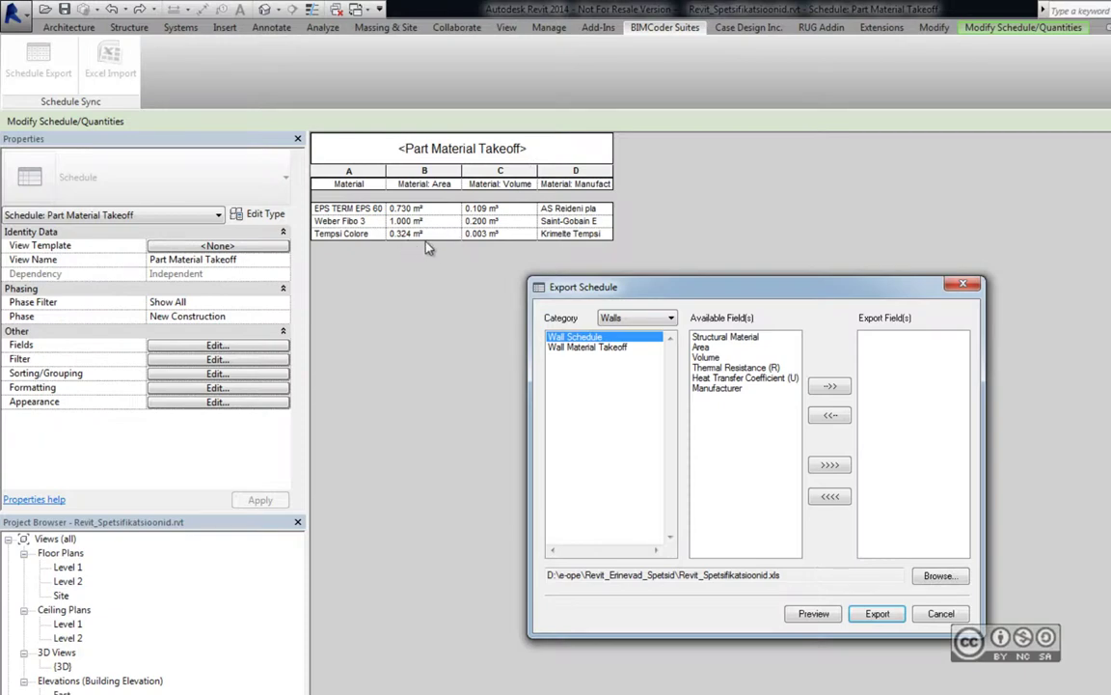
pyautogui.click(637, 320)
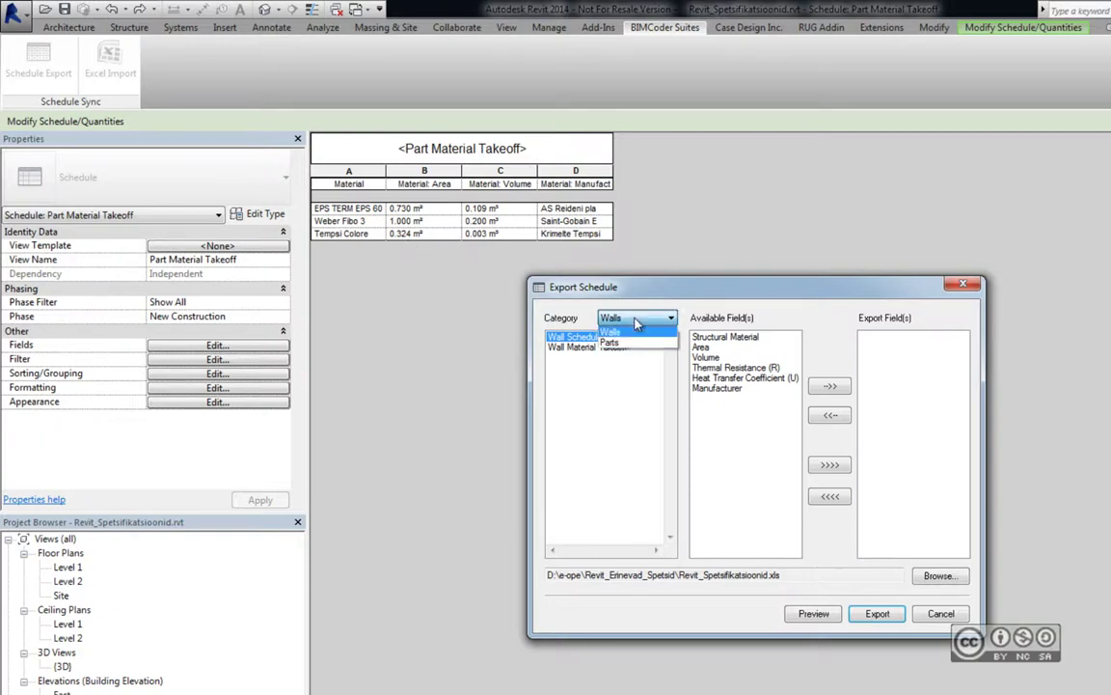
pyautogui.click(620, 344)
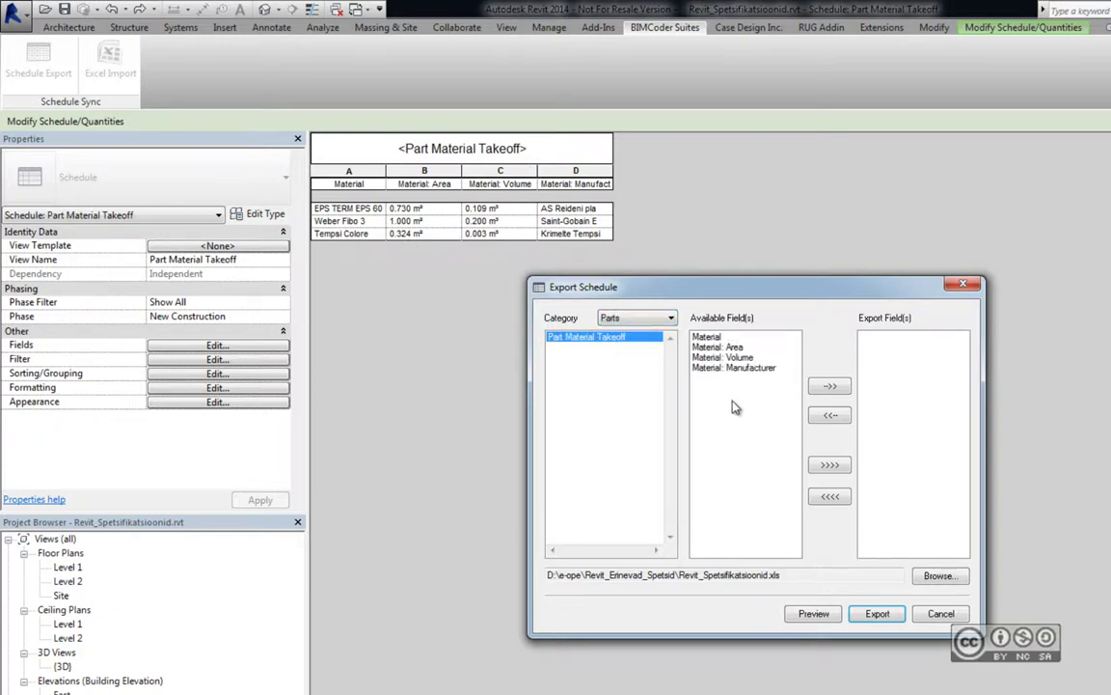
# - Add all four material fields and target Part Material Takeoff.xlsx in Revit_Erinevad_Spetsid
pyautogui.click(705, 337)
pyautogui.keyDown('shift'); pyautogui.click(718, 370); pyautogui.keyUp('shift')
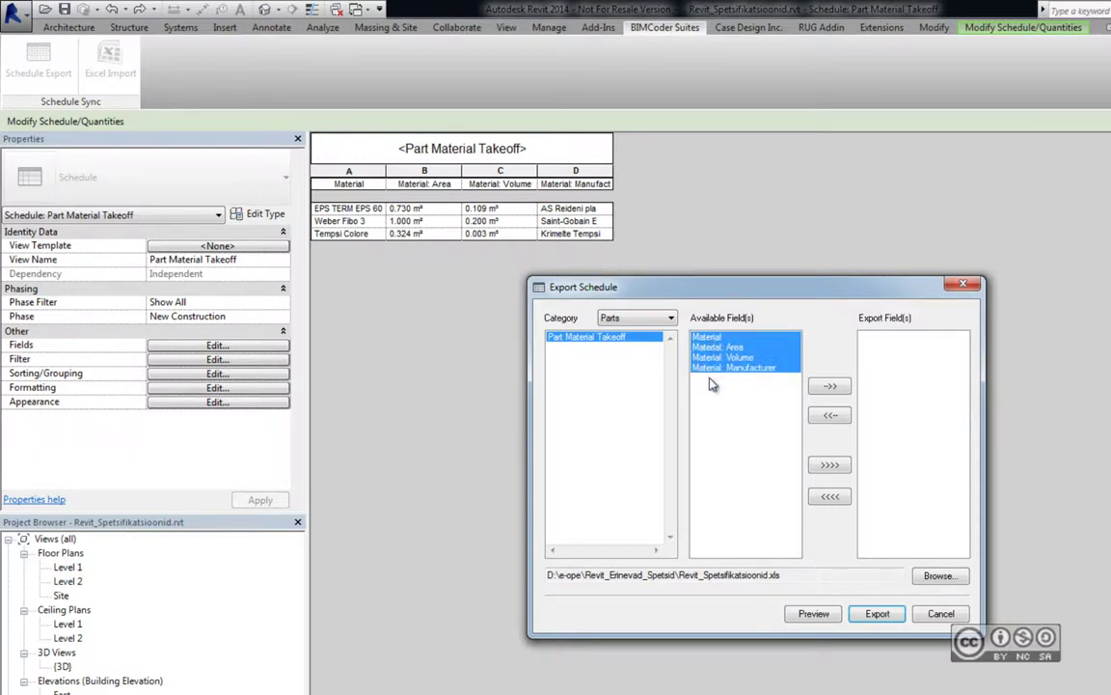
pyautogui.click(834, 388)
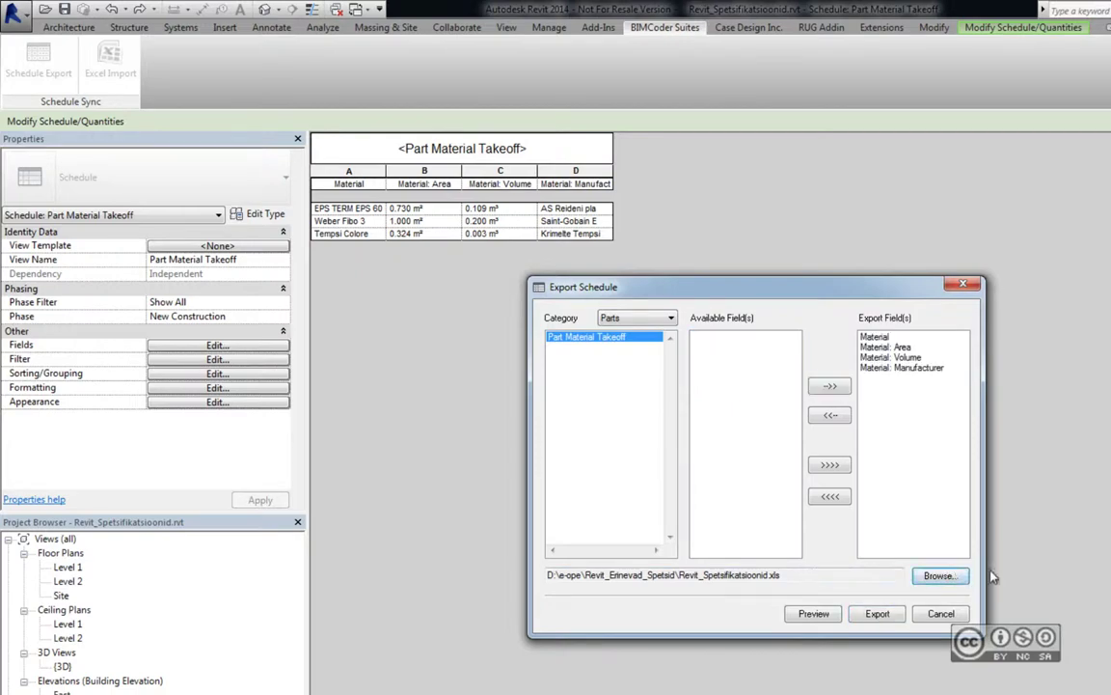
pyautogui.click(941, 576)
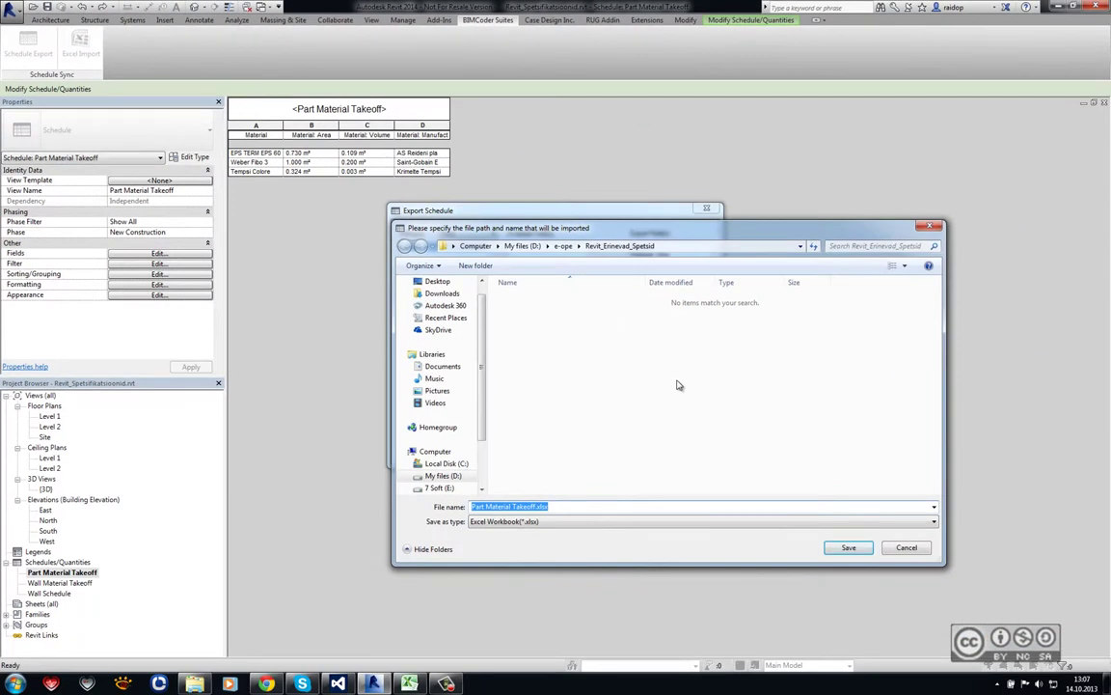
pyautogui.click(848, 547)
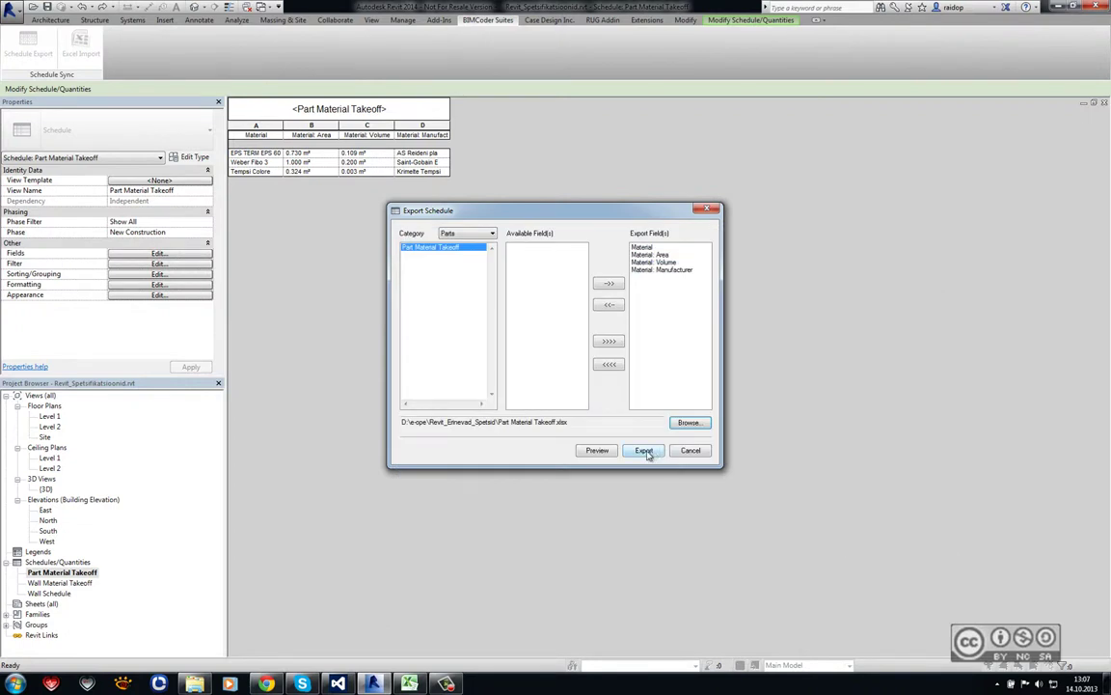
# - Preview the Part Material Takeoff data, then export it to Part Material Takeoff.xlsx
pyautogui.click(599, 450)
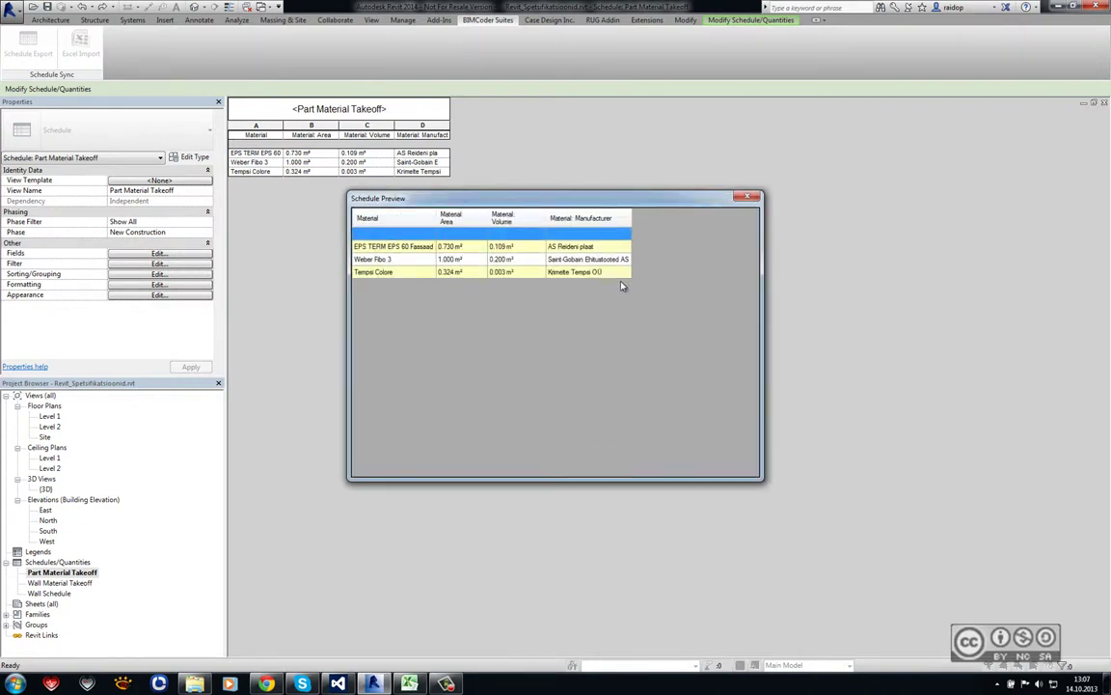
pyautogui.click(747, 197)
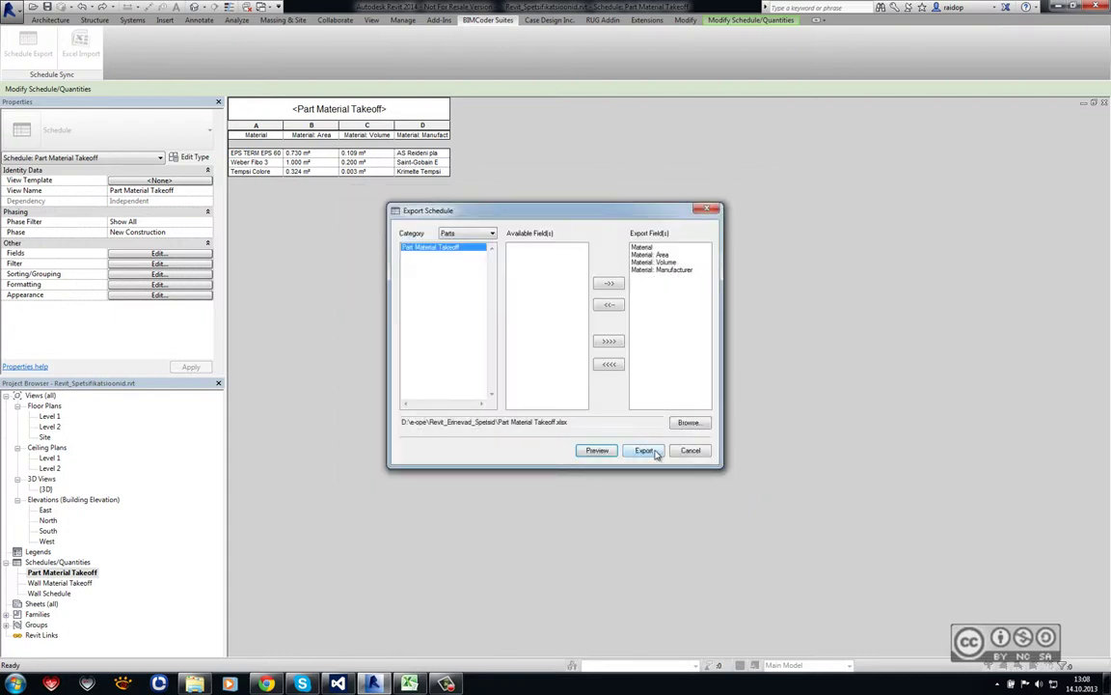
pyautogui.click(645, 450)
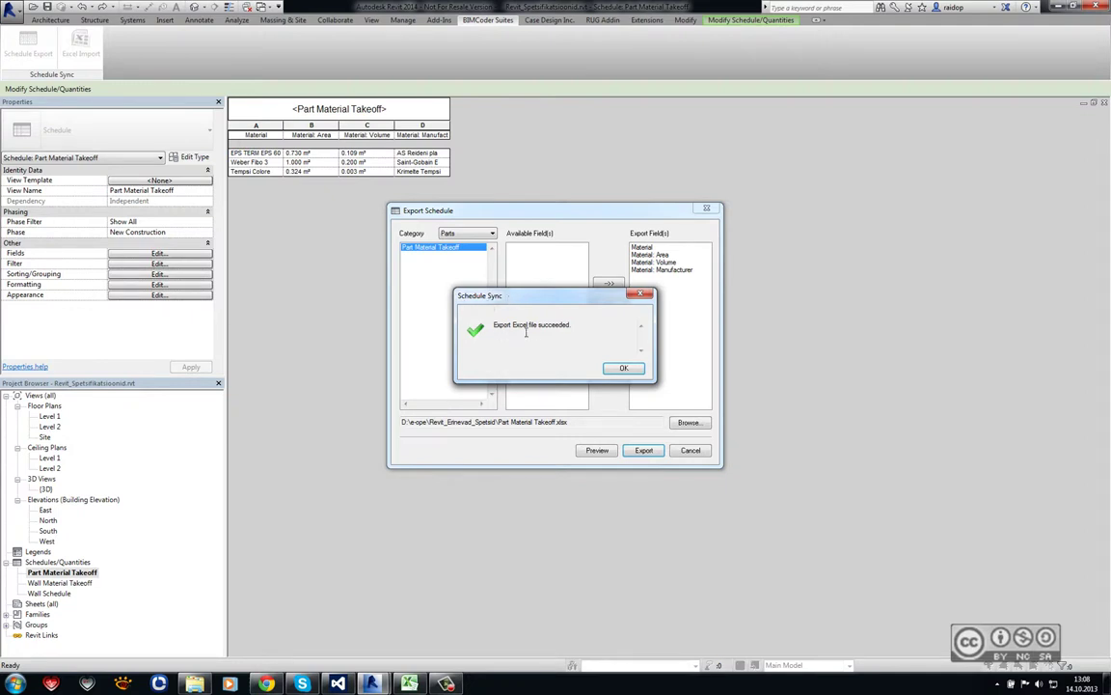
pyautogui.click(624, 367)
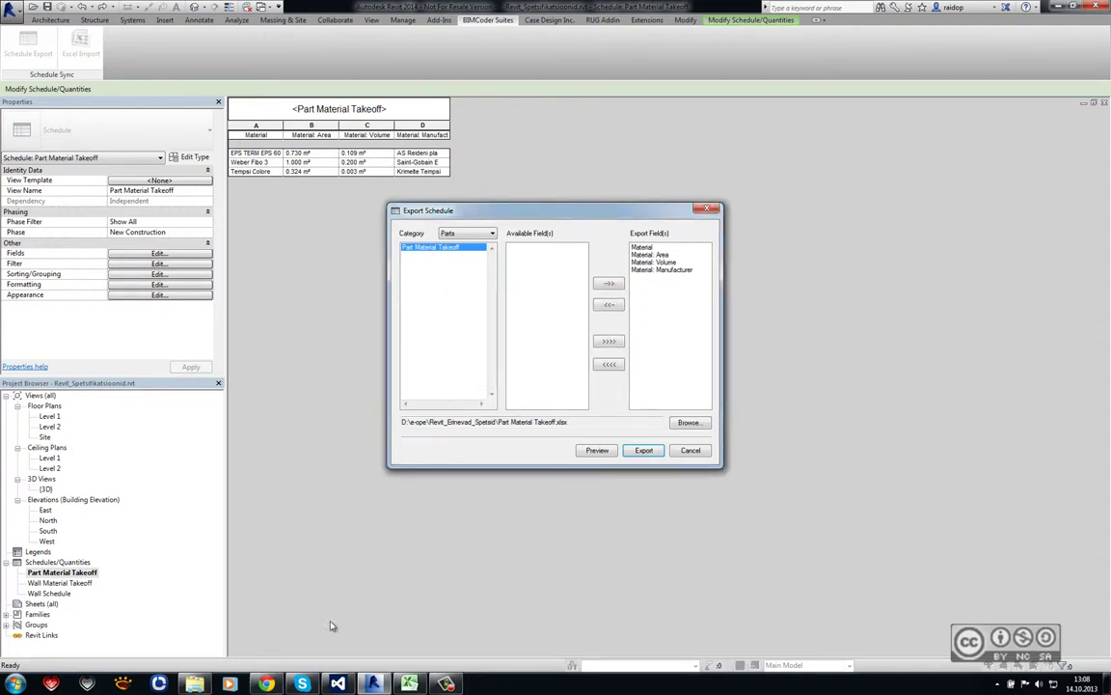
# - Open the exported Part Material Takeoff.xlsx workbook in Excel to review it
pyautogui.click(409, 684)
pyautogui.click(270, 213)
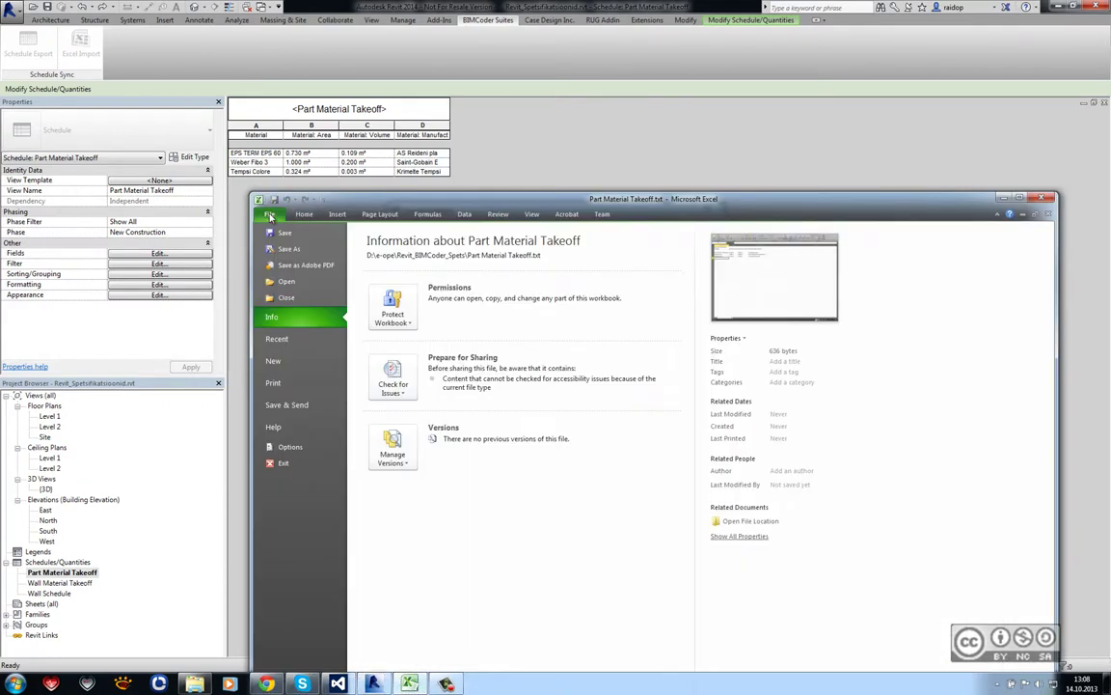
pyautogui.click(285, 282)
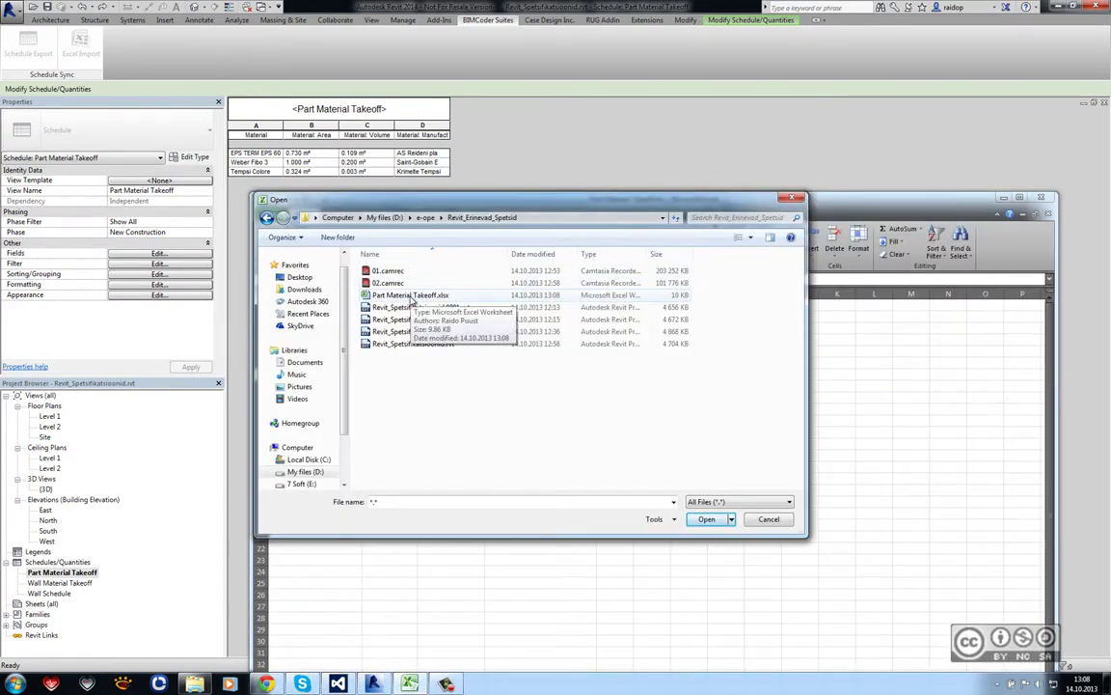
pyautogui.click(411, 297)
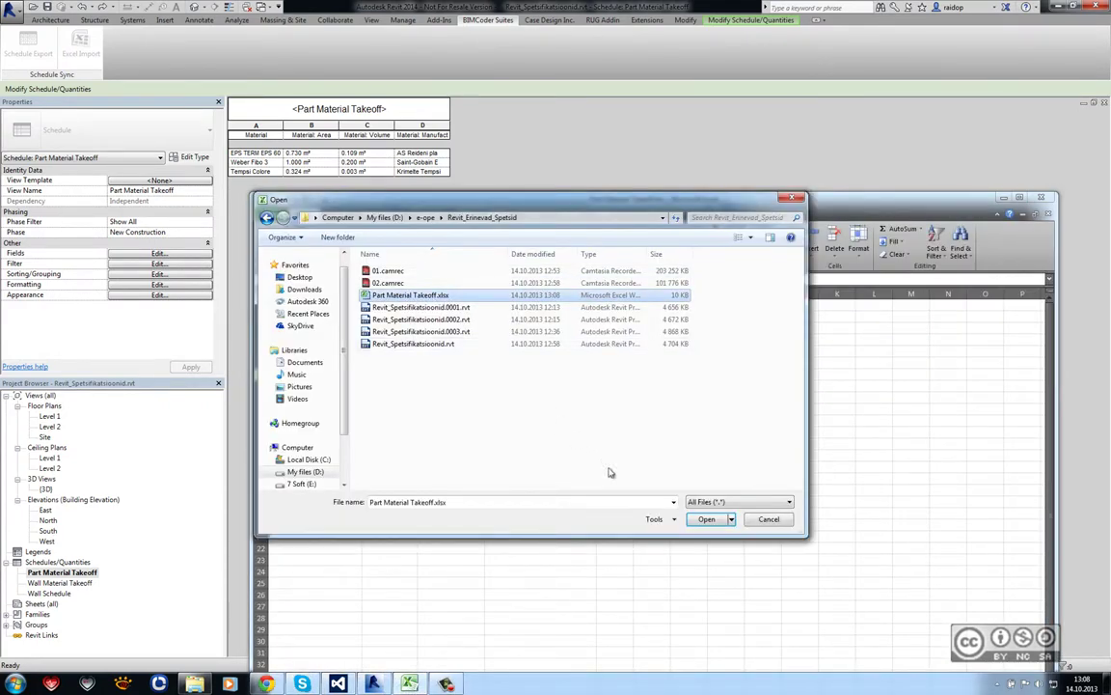
pyautogui.click(709, 520)
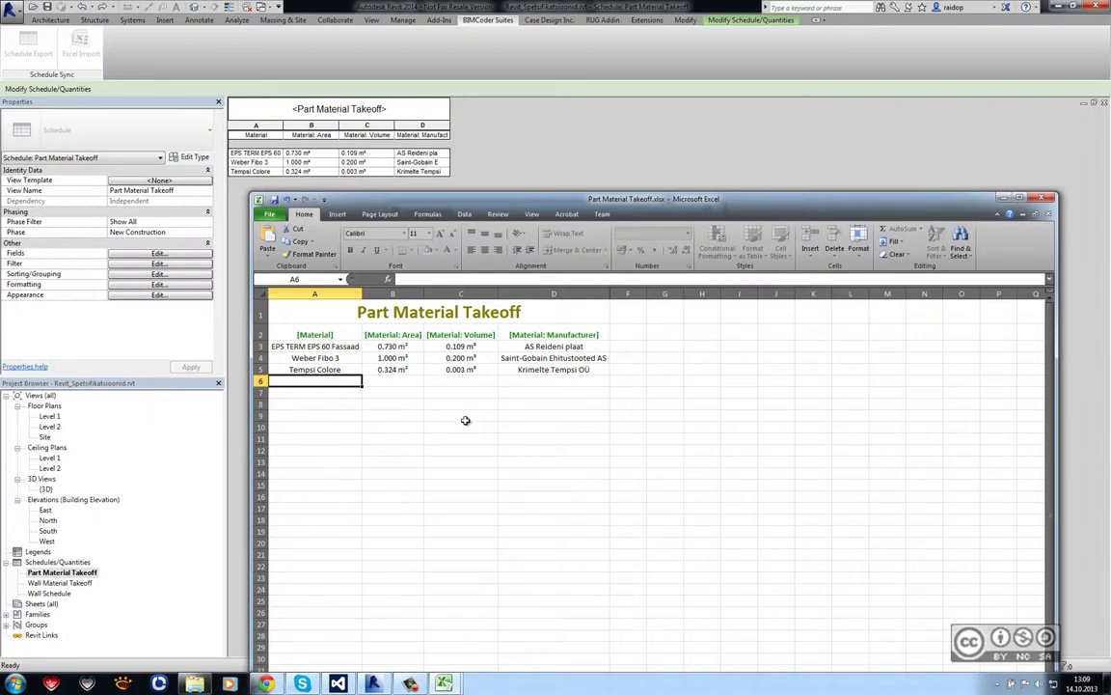
# - Close Excel, cancel the export settings dialog, and open the Wall Schedule view
pyautogui.click(1048, 214)
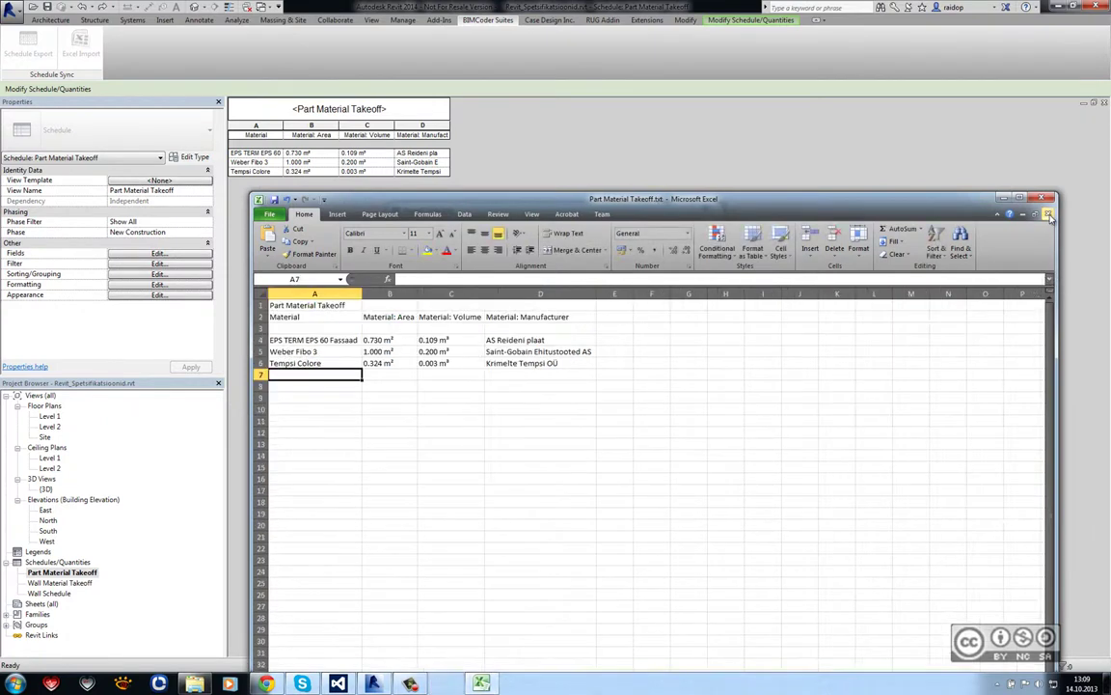
pyautogui.click(1050, 216)
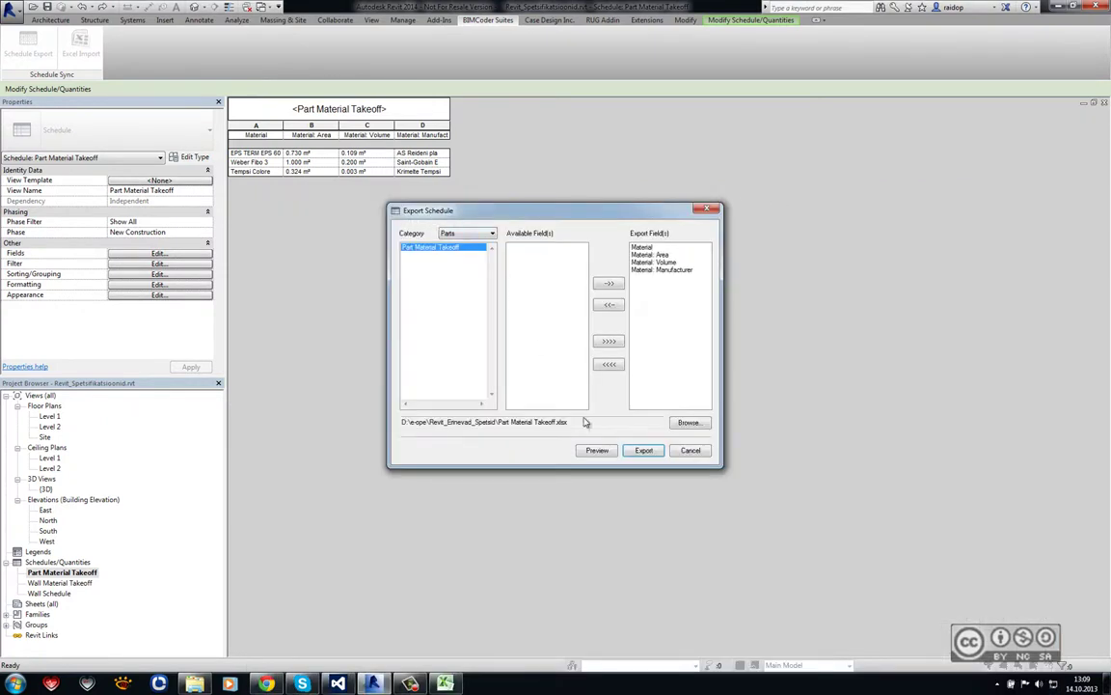
pyautogui.click(690, 450)
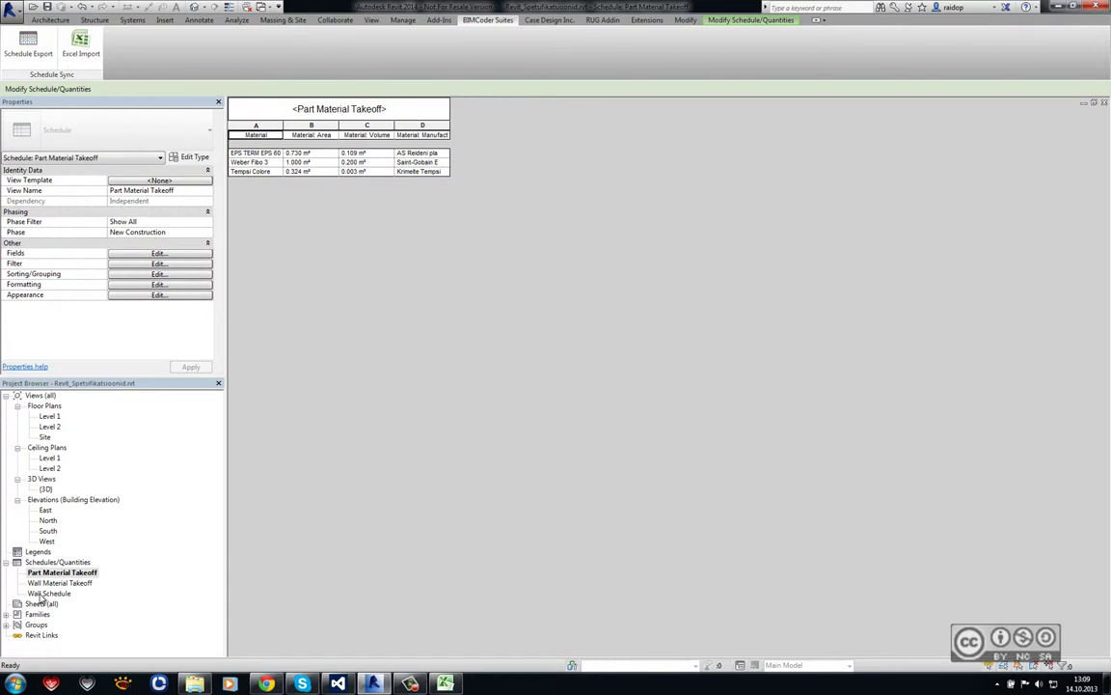
pyautogui.doubleClick(42, 593)
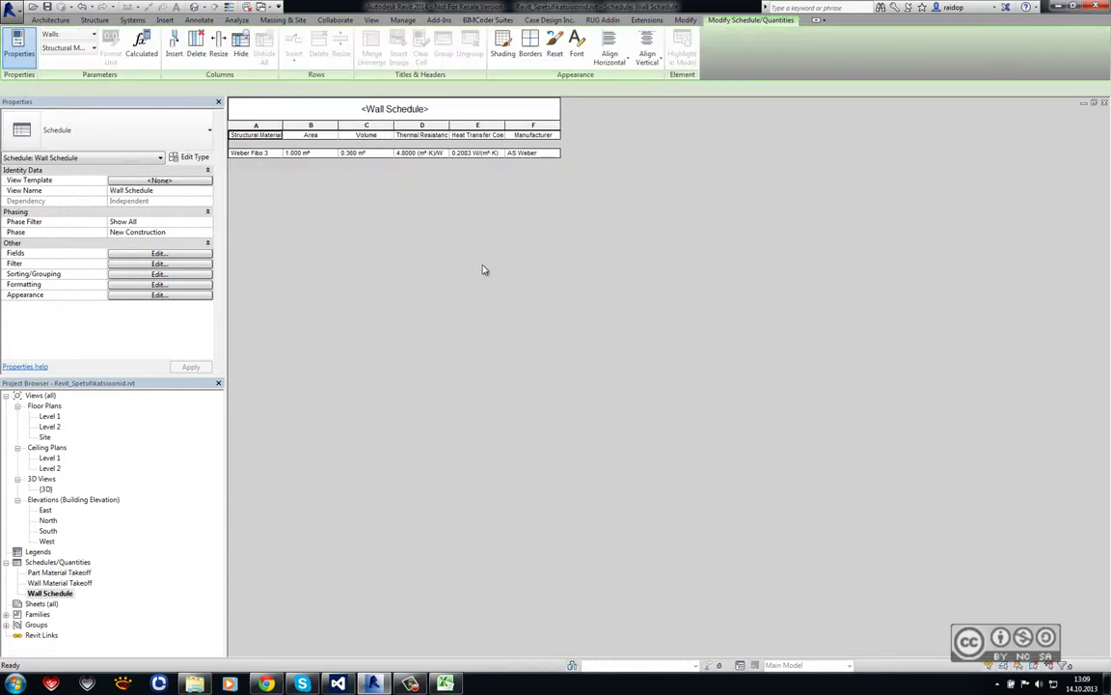
# - Switch to the 3D view and set Parts Visibility to Show Original
pyautogui.click(270, 7)
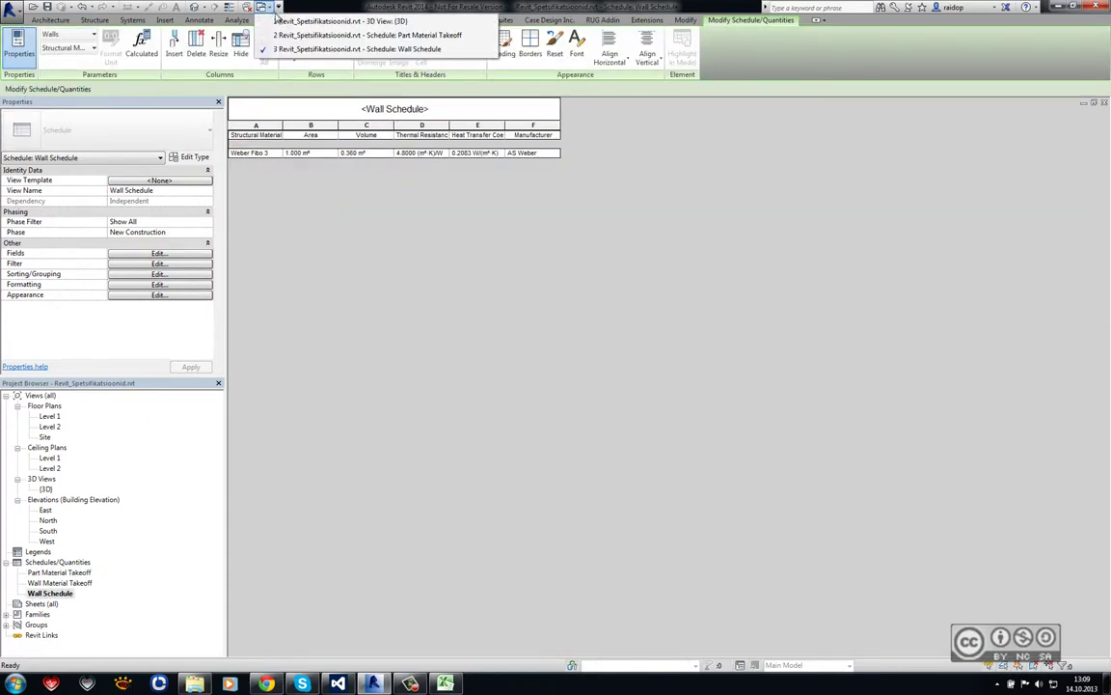
pyautogui.click(289, 21)
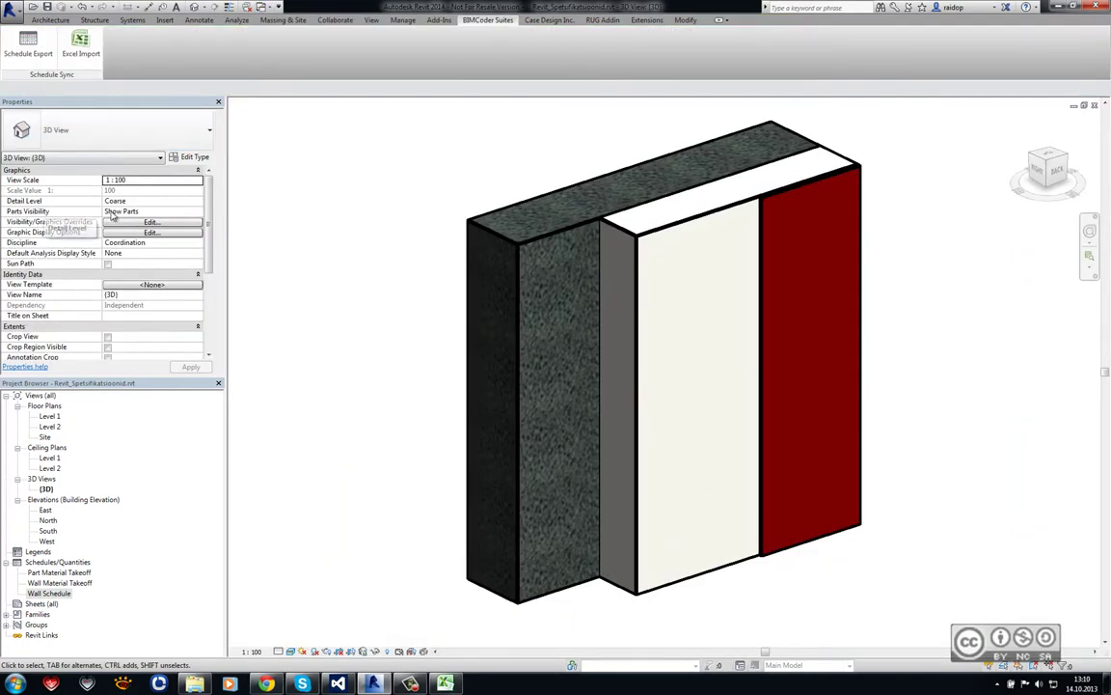
pyautogui.click(145, 212)
pyautogui.click(198, 211)
pyautogui.click(135, 222)
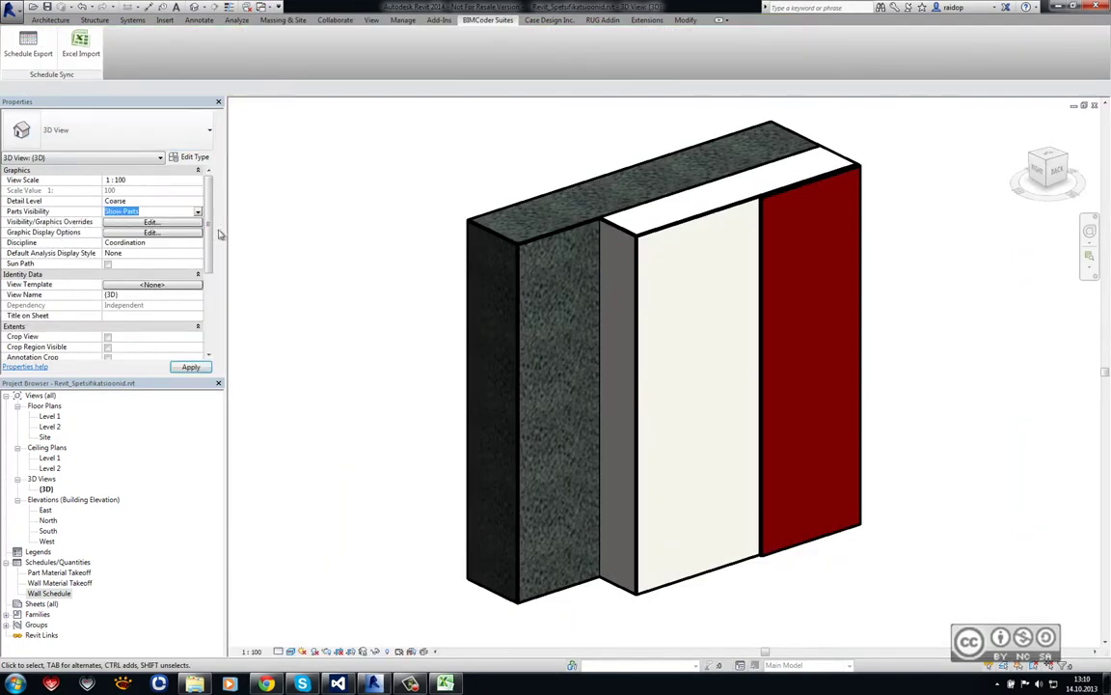
# - Set the wall's Comments property to 'Fibo sein' and apply it
pyautogui.click(483, 241)
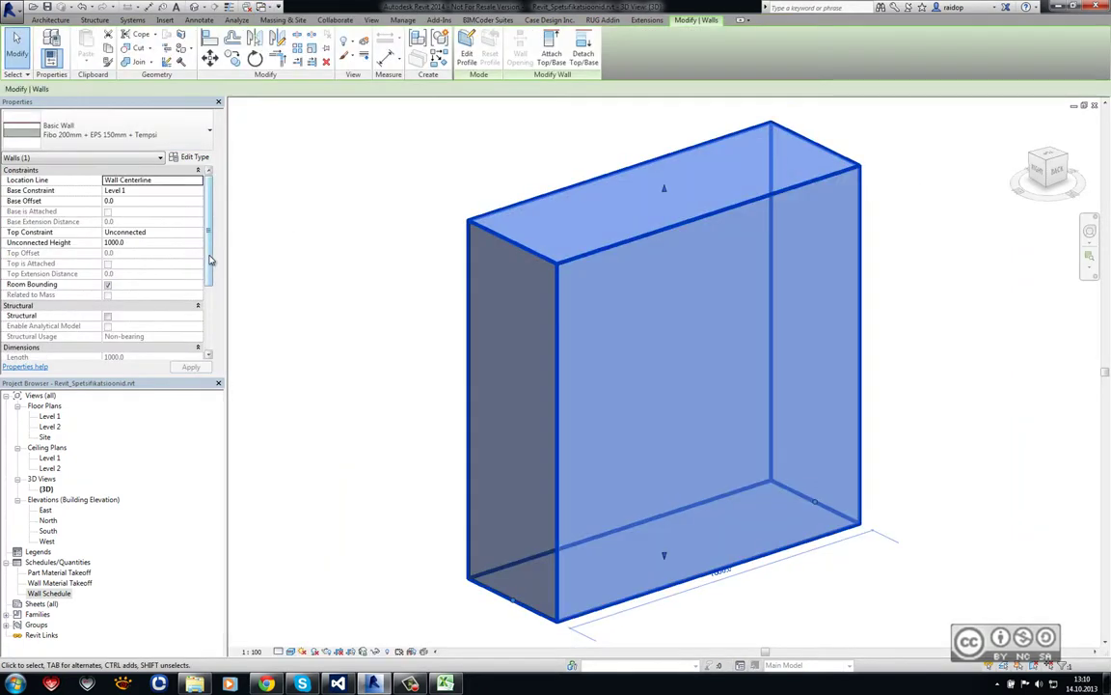
pyautogui.moveTo(210, 258); pyautogui.dragTo(210, 321)
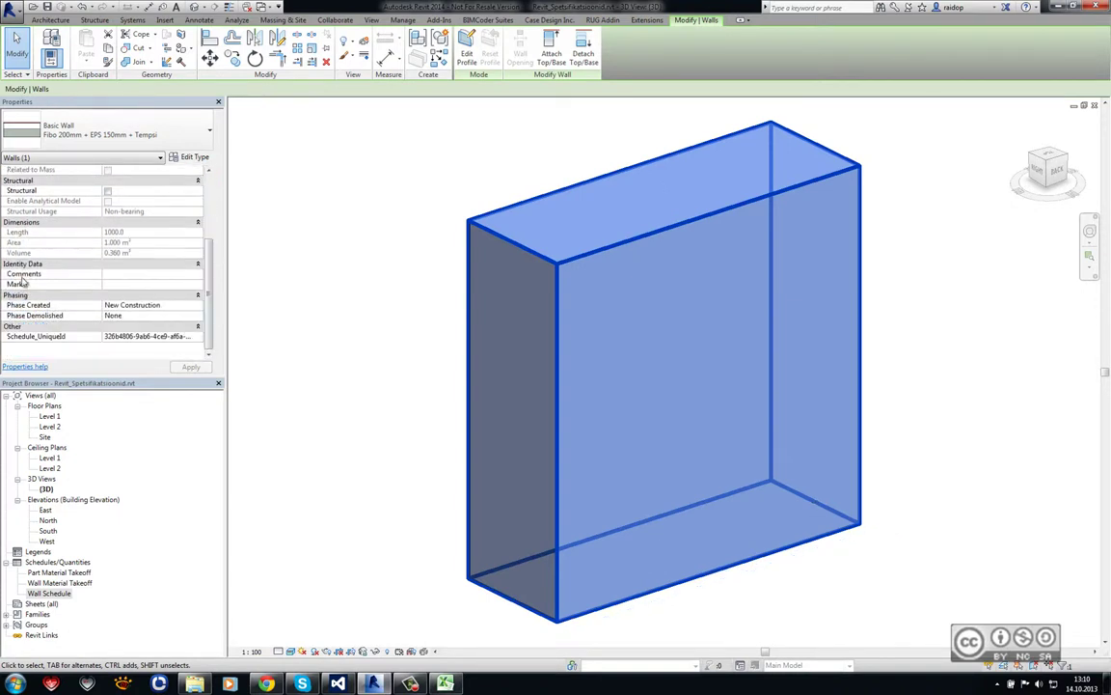
pyautogui.click(122, 275)
pyautogui.write('Fib')
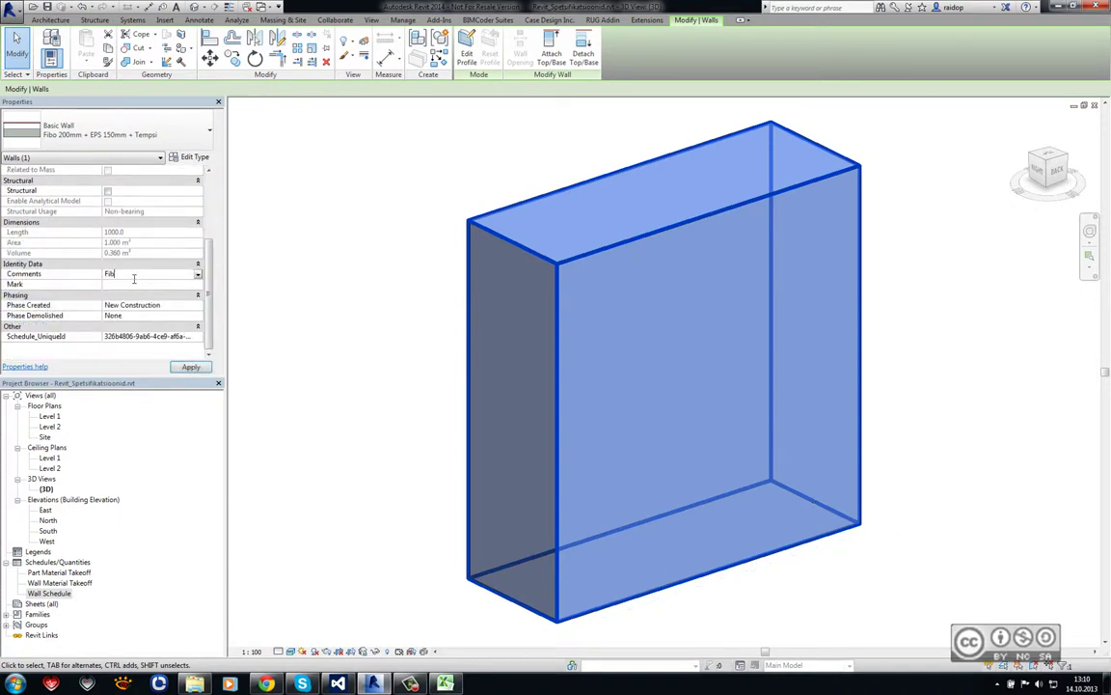
pyautogui.write('o sein')
pyautogui.click(300, 337)
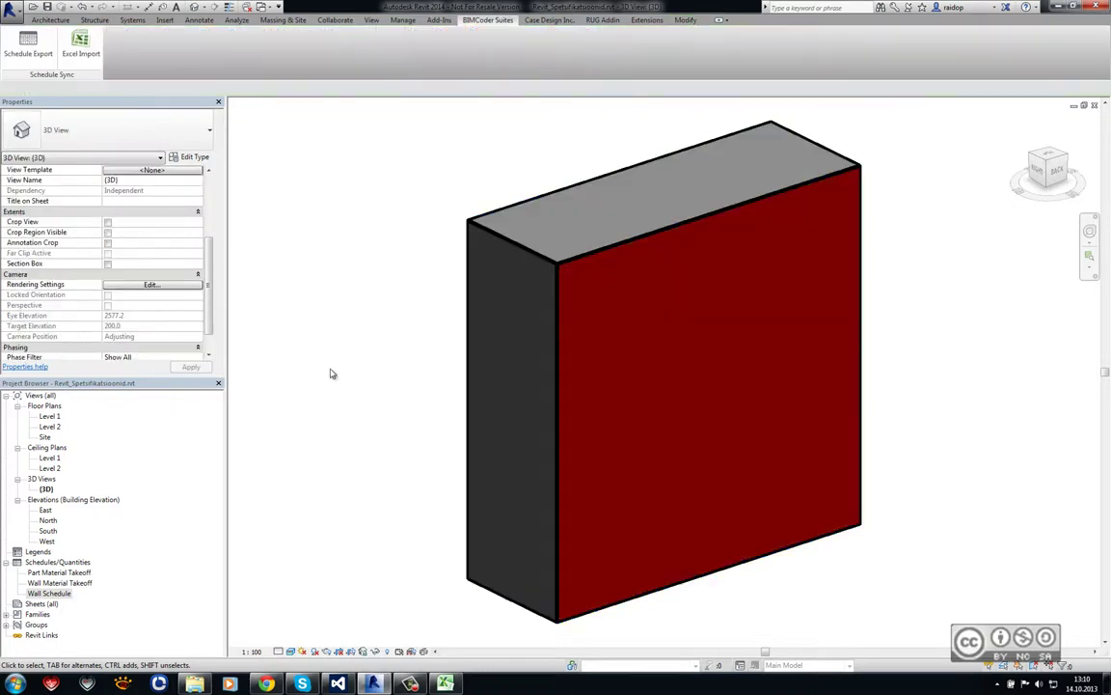
# - Add the Comments field to the Wall Schedule so 'Fibo sein' appears in column G
pyautogui.doubleClick(47, 593)
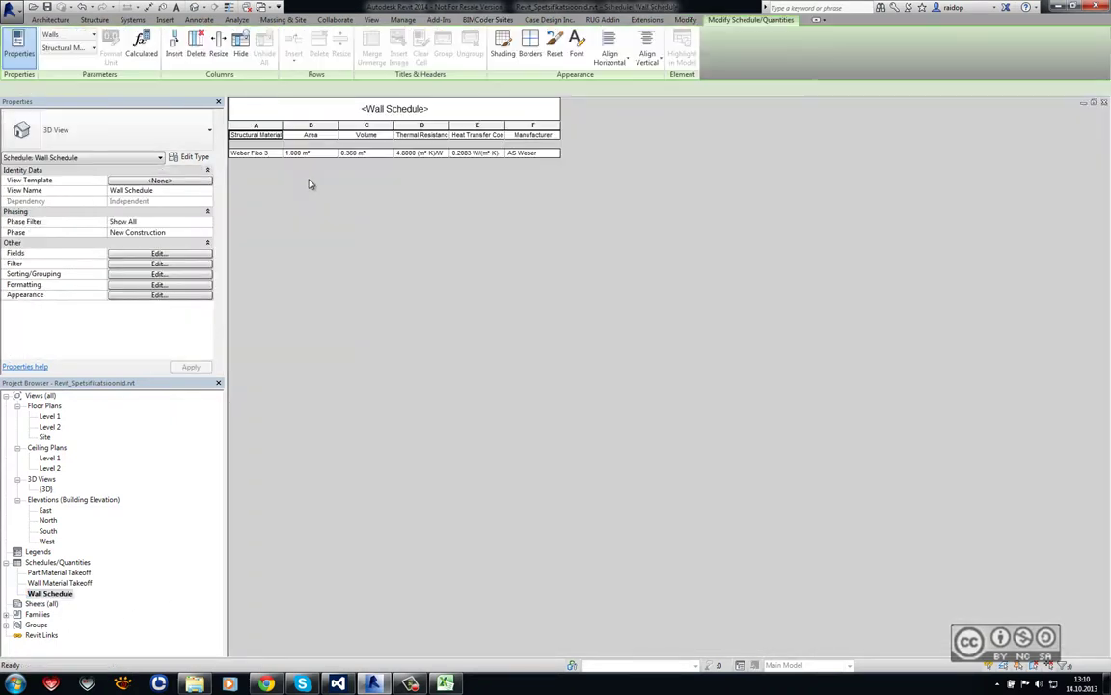
pyautogui.click(158, 254)
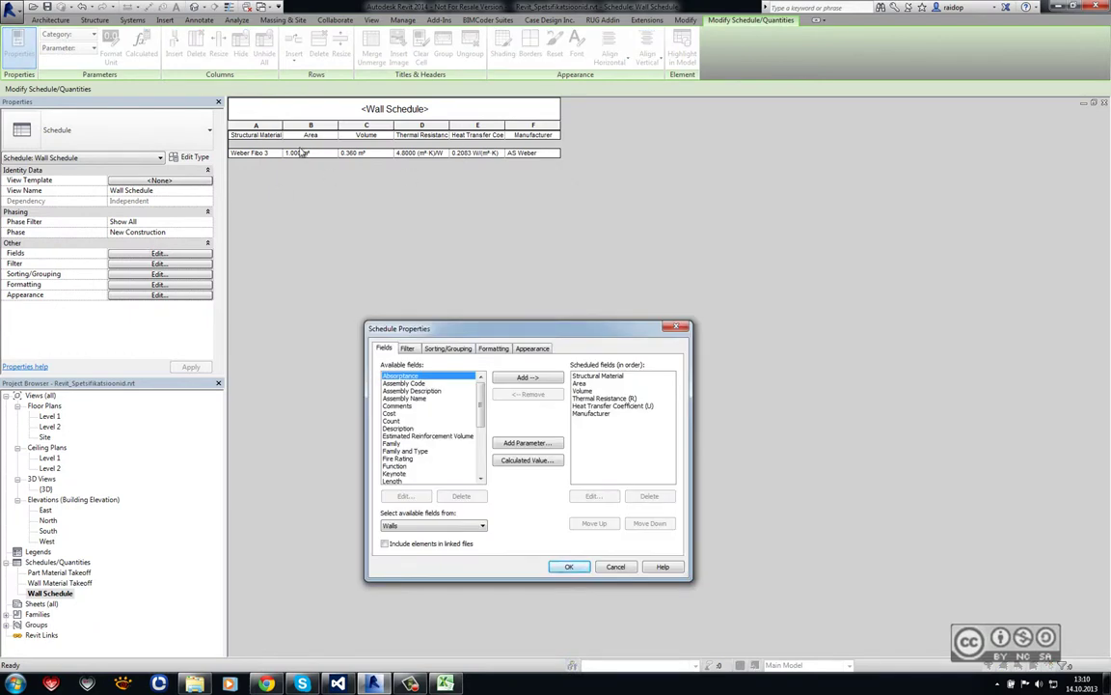
pyautogui.click(403, 407)
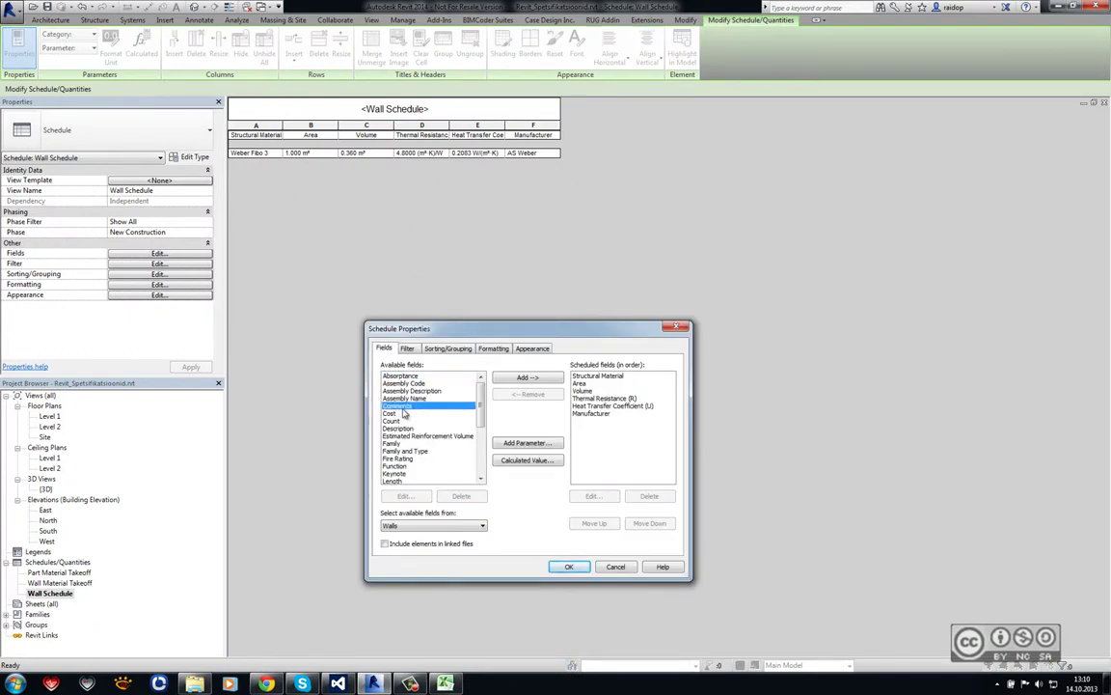
pyautogui.click(527, 378)
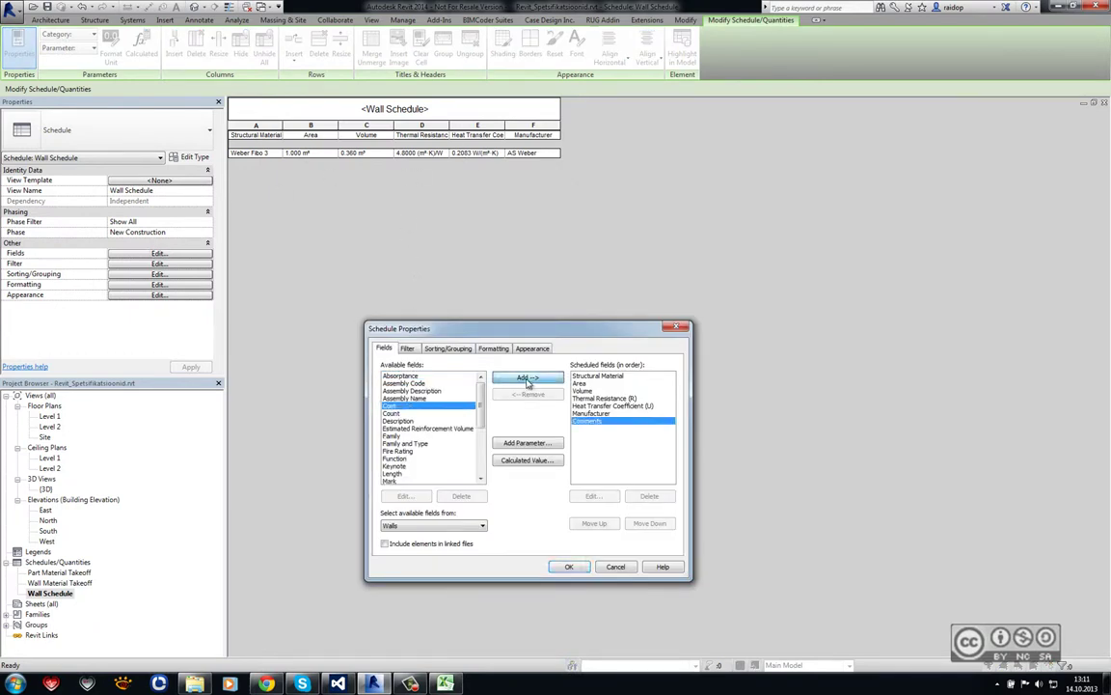
pyautogui.click(569, 567)
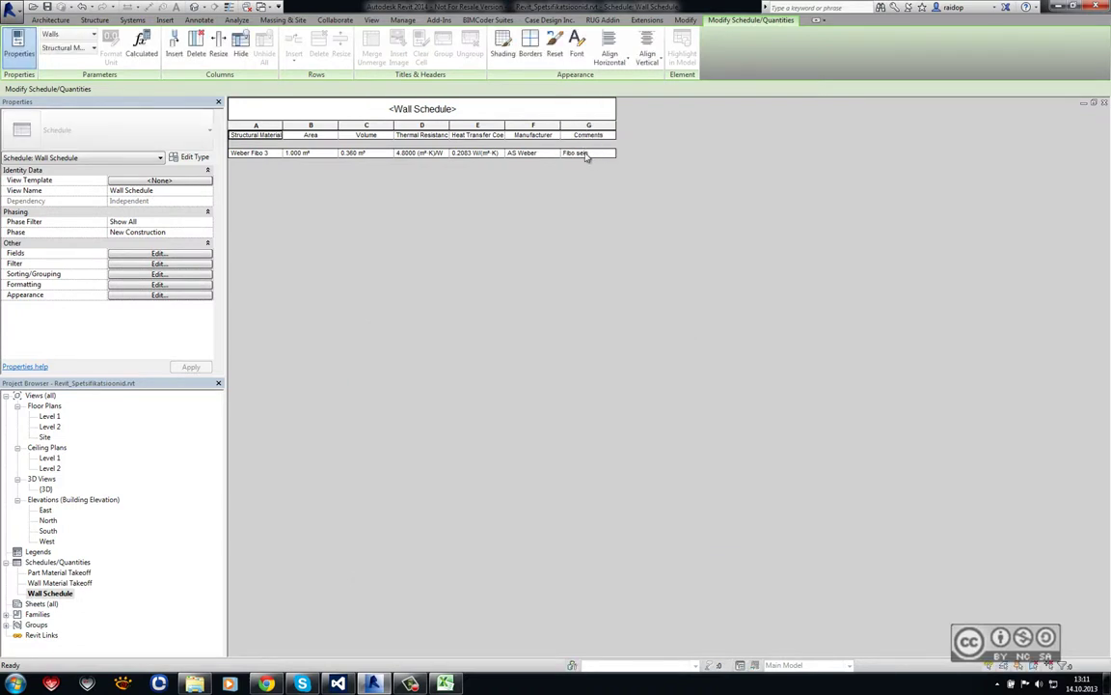
# - Export the Wall Schedule with all seven fields to Wall Schedule.xlsx via Schedule Sync
pyautogui.click(500, 22)
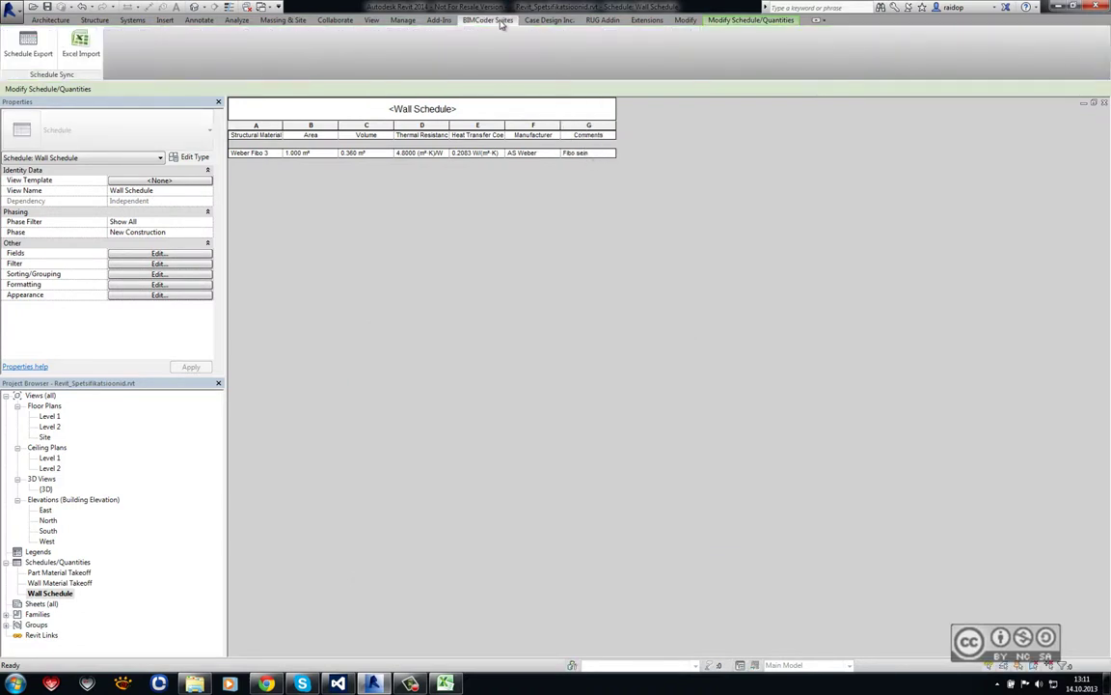
pyautogui.click(28, 42)
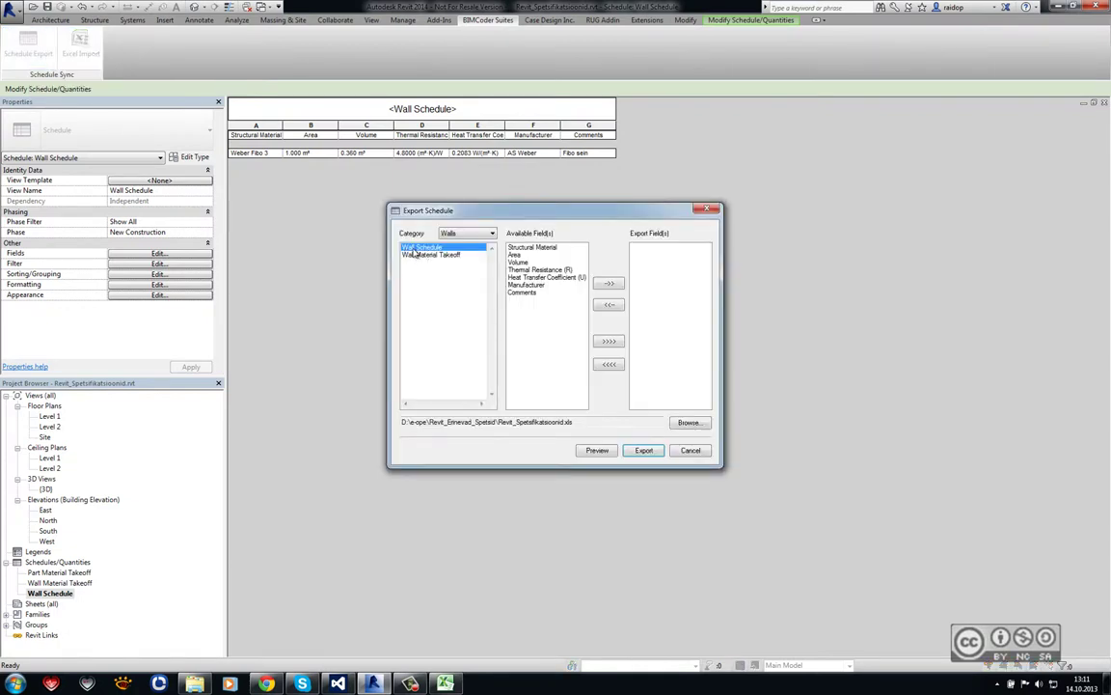
pyautogui.moveTo(531, 247); pyautogui.dragTo(522, 293)
pyautogui.click(608, 283)
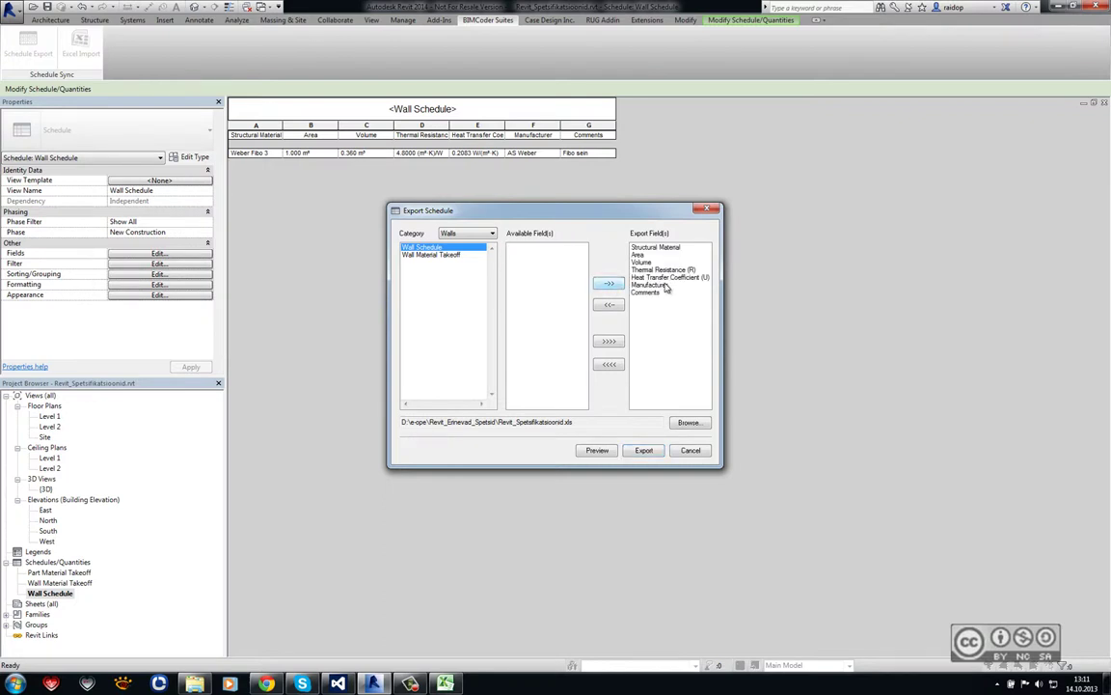
pyautogui.click(687, 422)
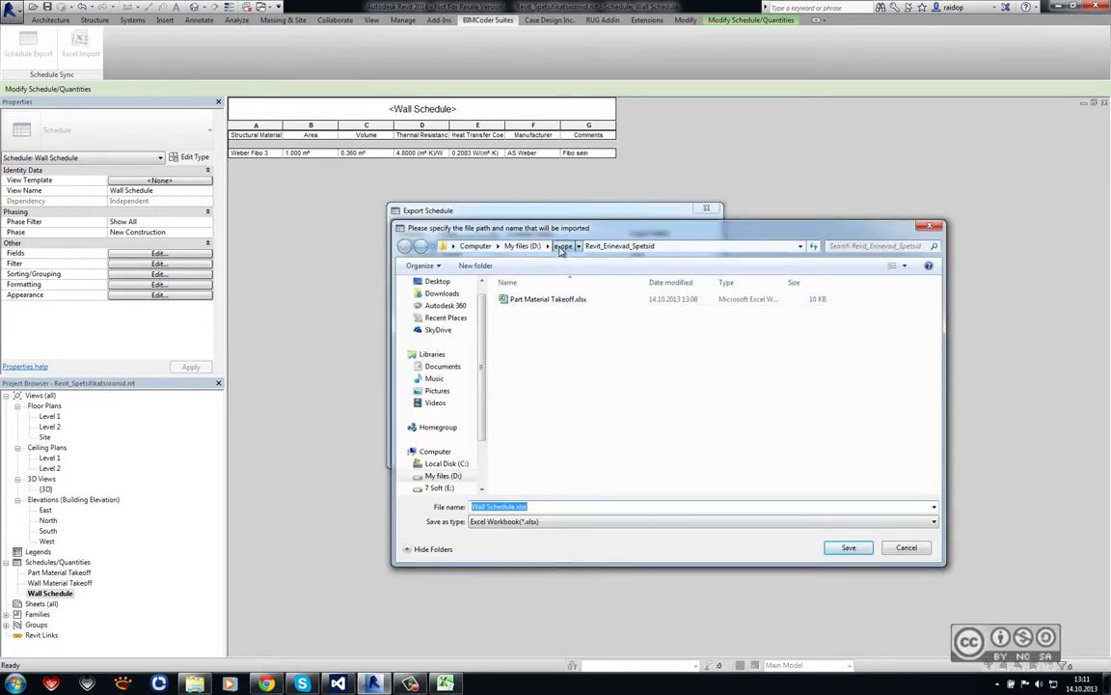
pyautogui.click(848, 547)
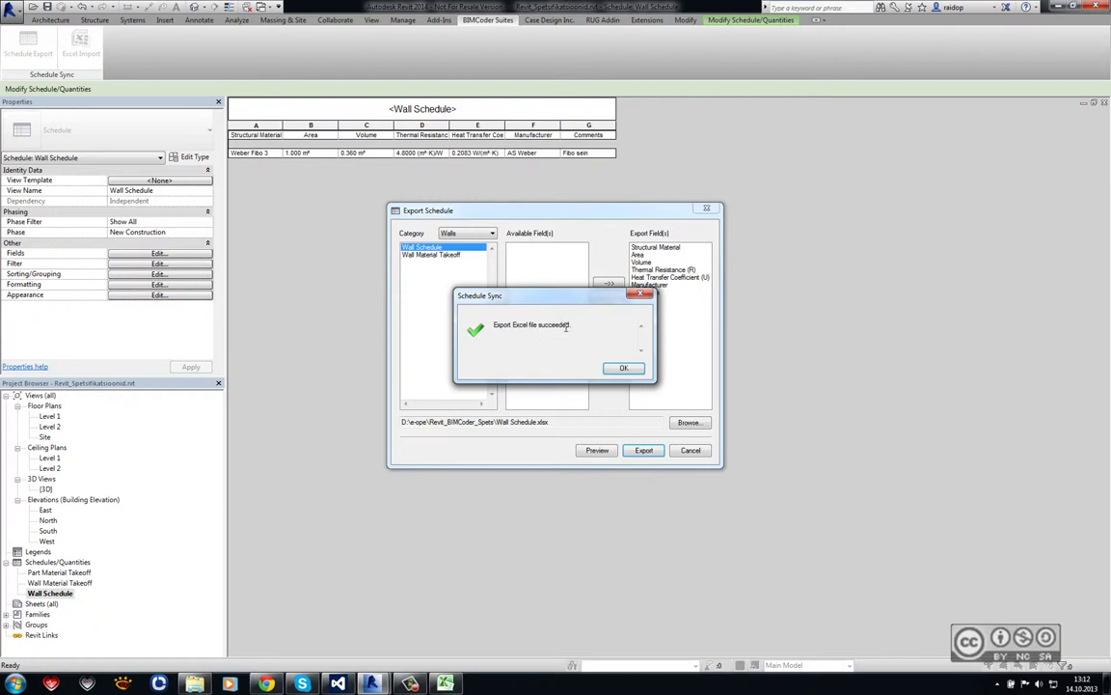
pyautogui.click(624, 368)
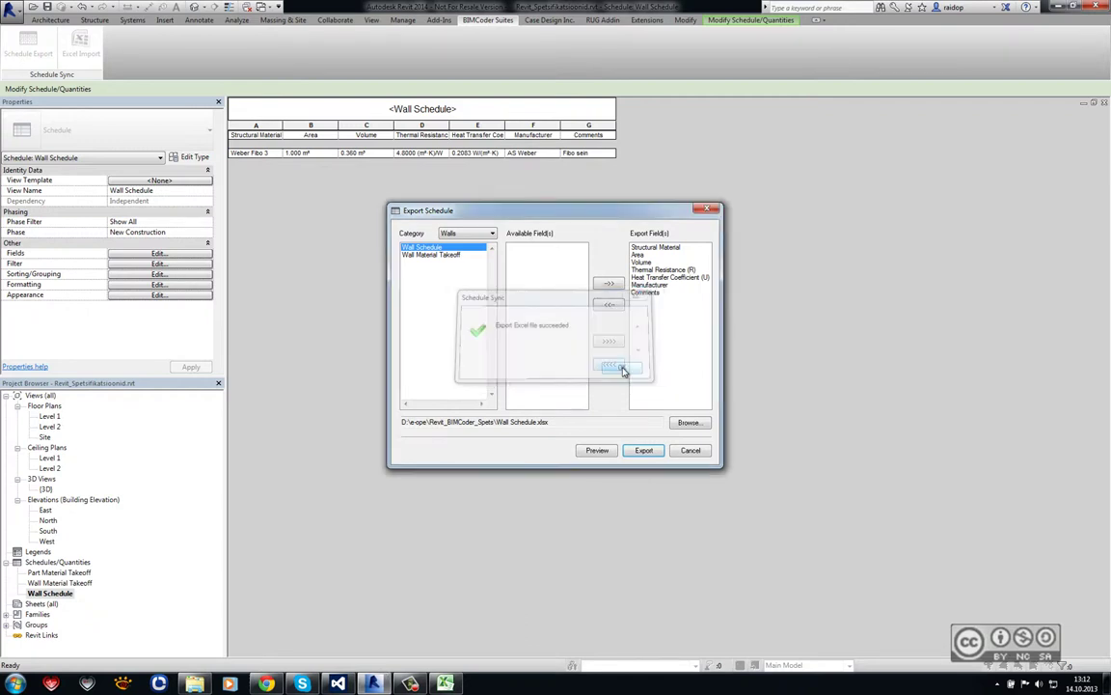
pyautogui.click(690, 451)
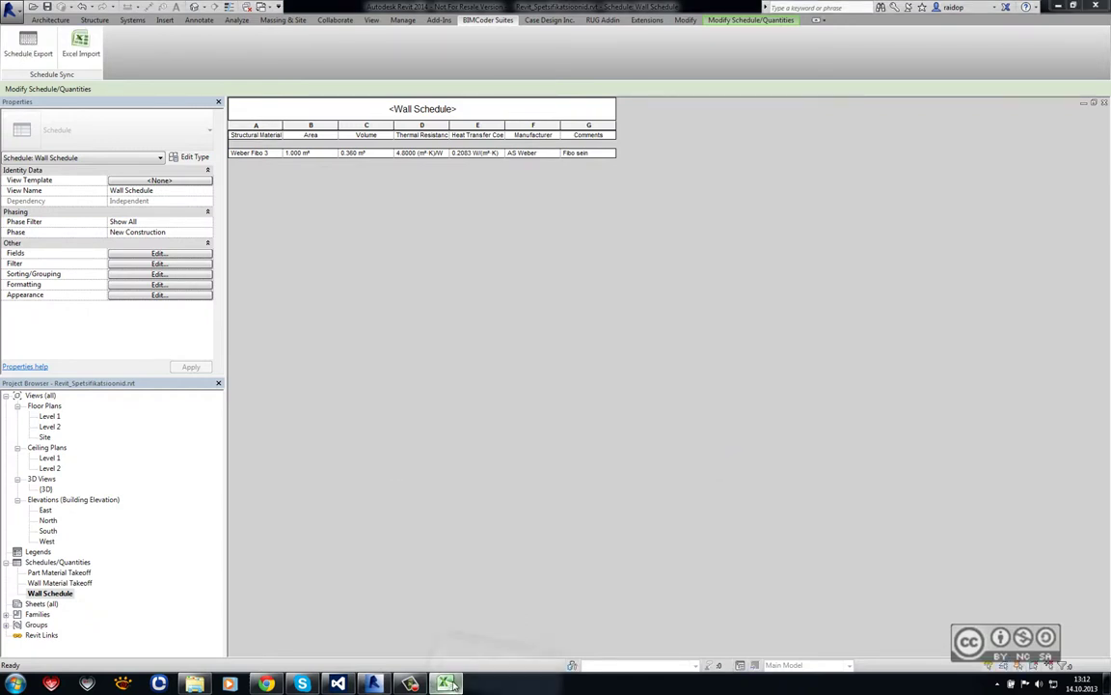
# - Open Wall Schedule.xlsx from the Revit_BIMCoder_Spets folder in Excel
pyautogui.click(447, 683)
pyautogui.click(267, 216)
pyautogui.click(266, 258)
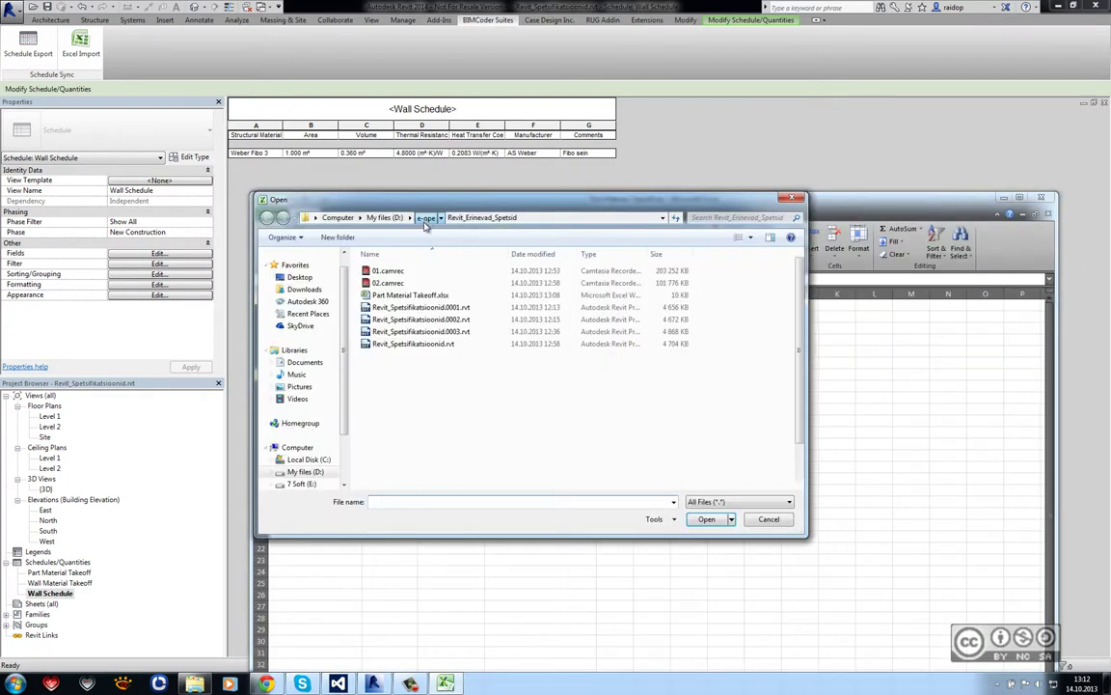
pyautogui.click(424, 218)
pyautogui.doubleClick(406, 343)
pyautogui.click(399, 283)
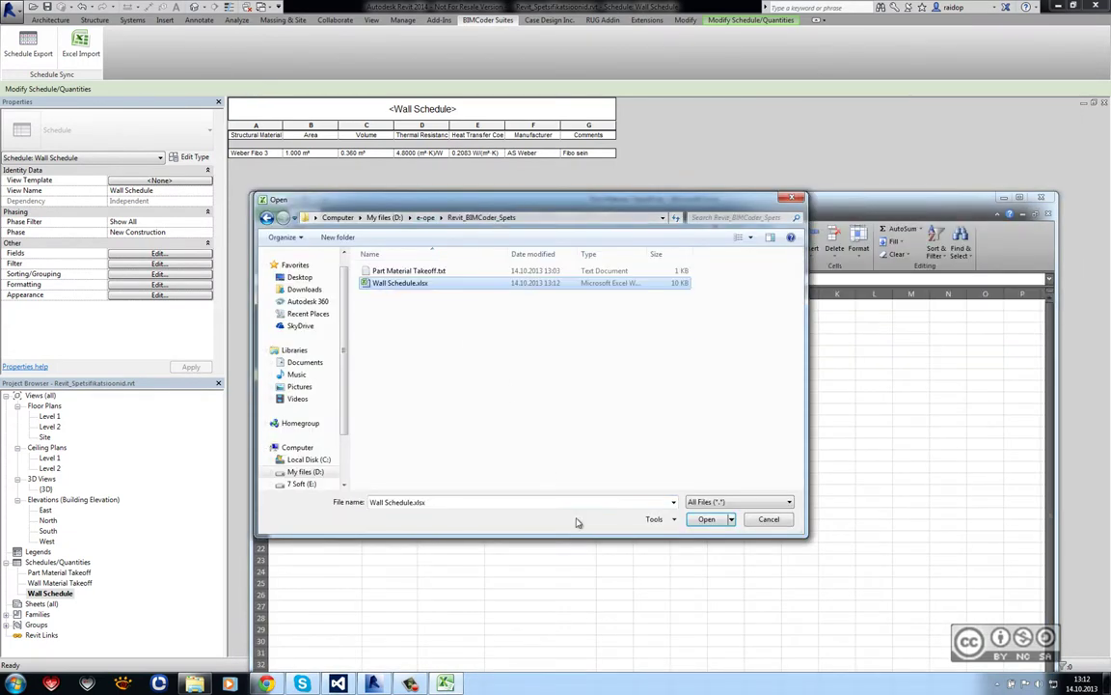
pyautogui.click(707, 520)
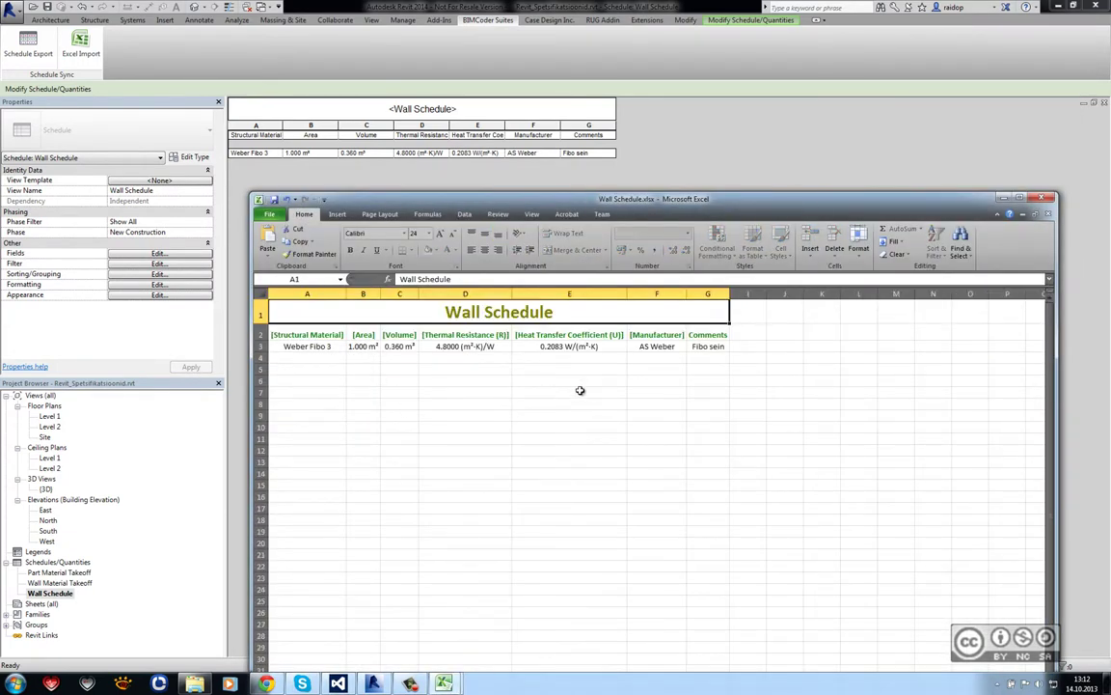
# - Change cell G3 to 'Fibo sein (EPS, tempsi)' and return to Revit
pyautogui.click(707, 346)
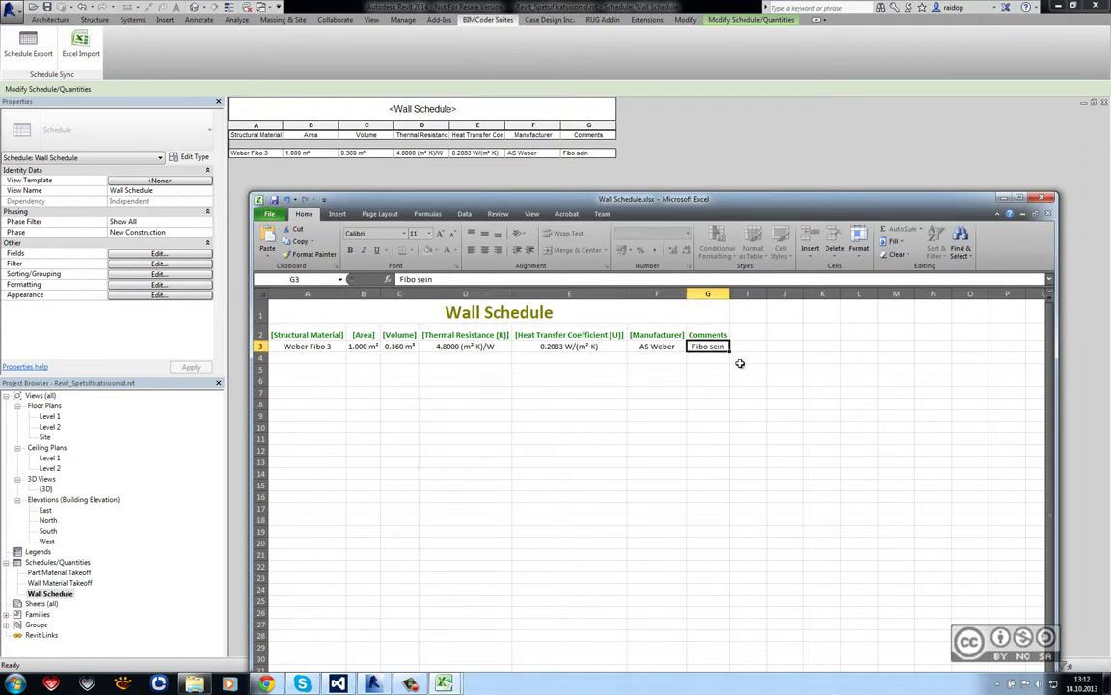
pyautogui.click(480, 279)
pyautogui.write('(')
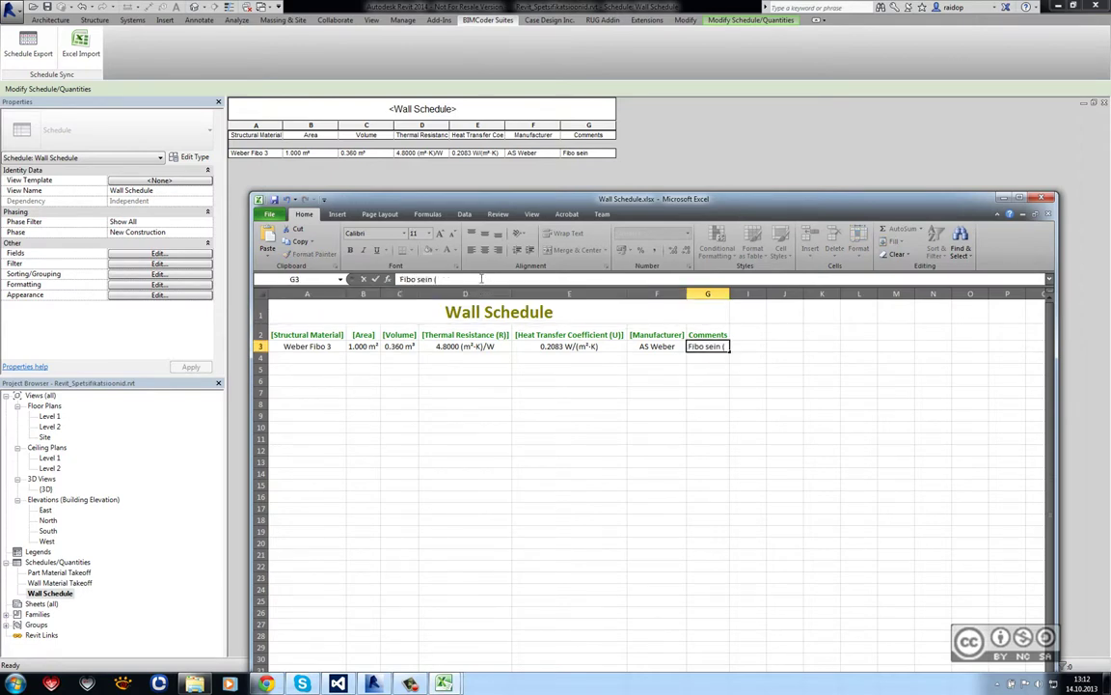
pyautogui.write('EPS, tempsi)')
pyautogui.click(665, 379)
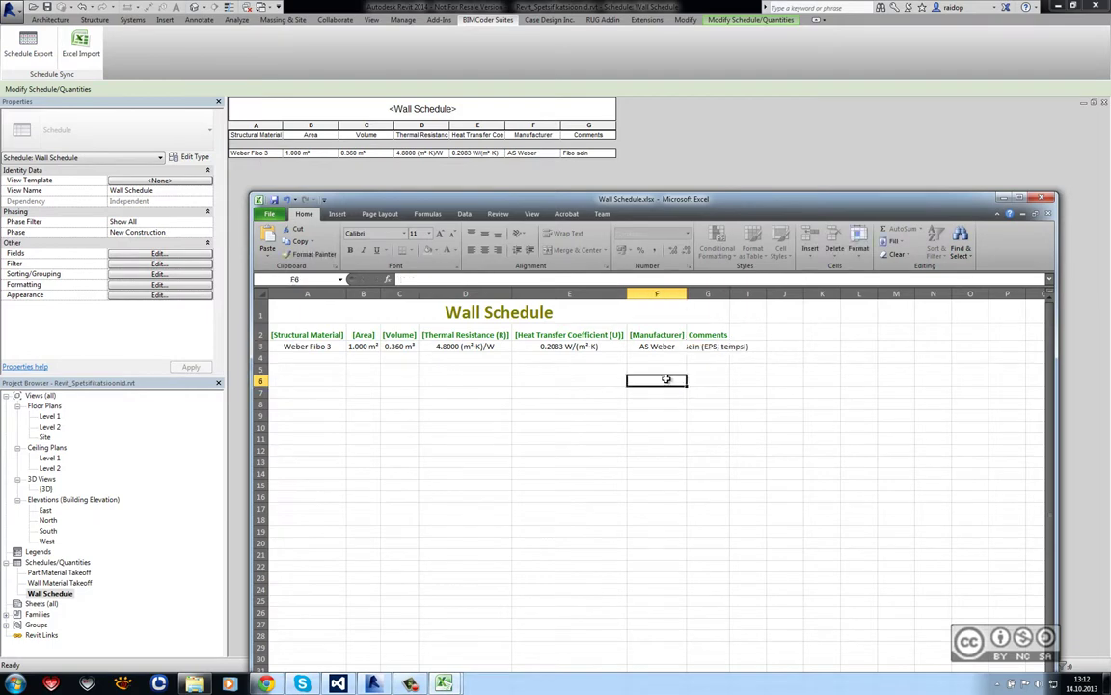
pyautogui.click(945, 188)
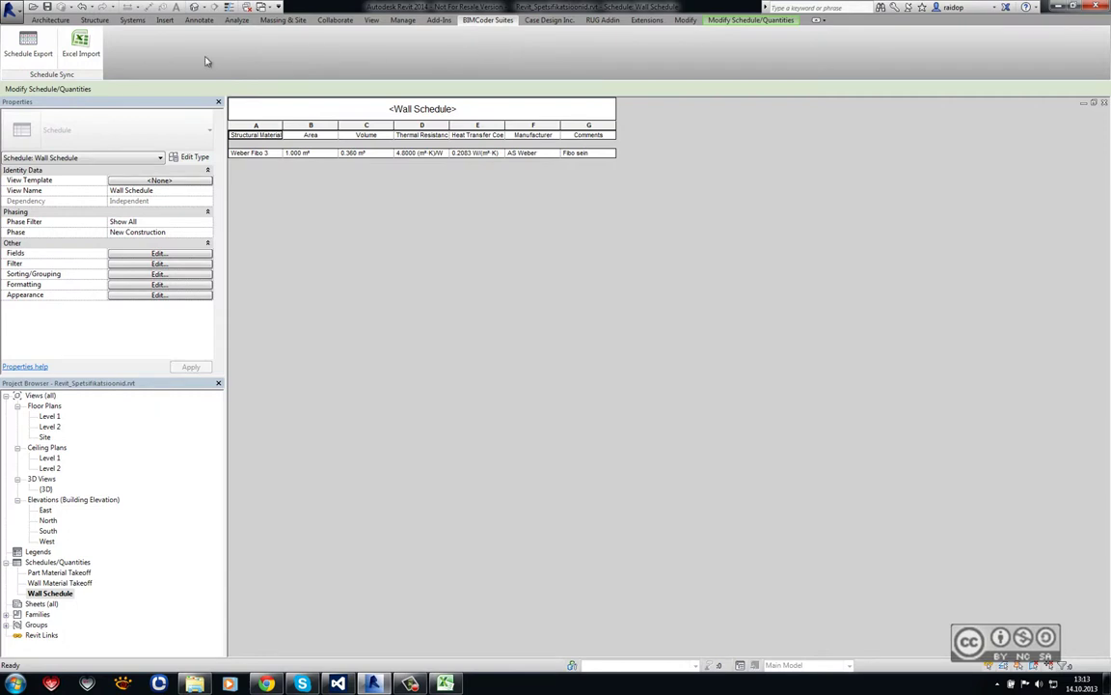
# - Choose Wall Schedule.xlsx from the Revit_BIMCoder_Spets folder for BIMCoder Excel Import
pyautogui.click(78, 51)
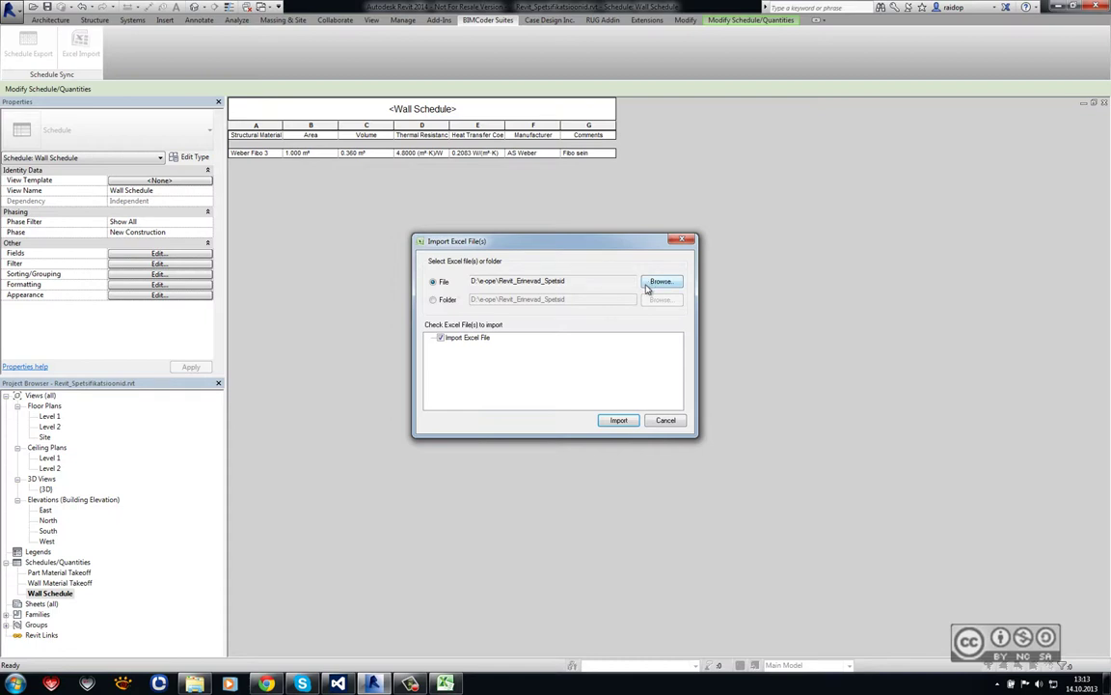
pyautogui.click(660, 281)
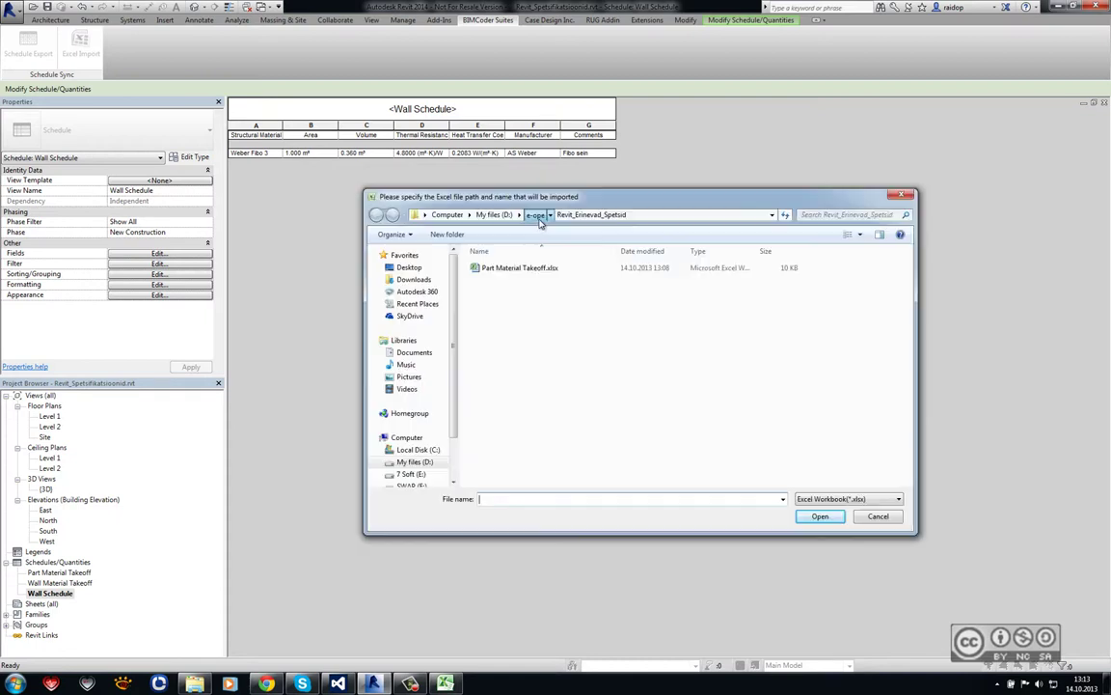
pyautogui.doubleClick(526, 341)
pyautogui.click(533, 272)
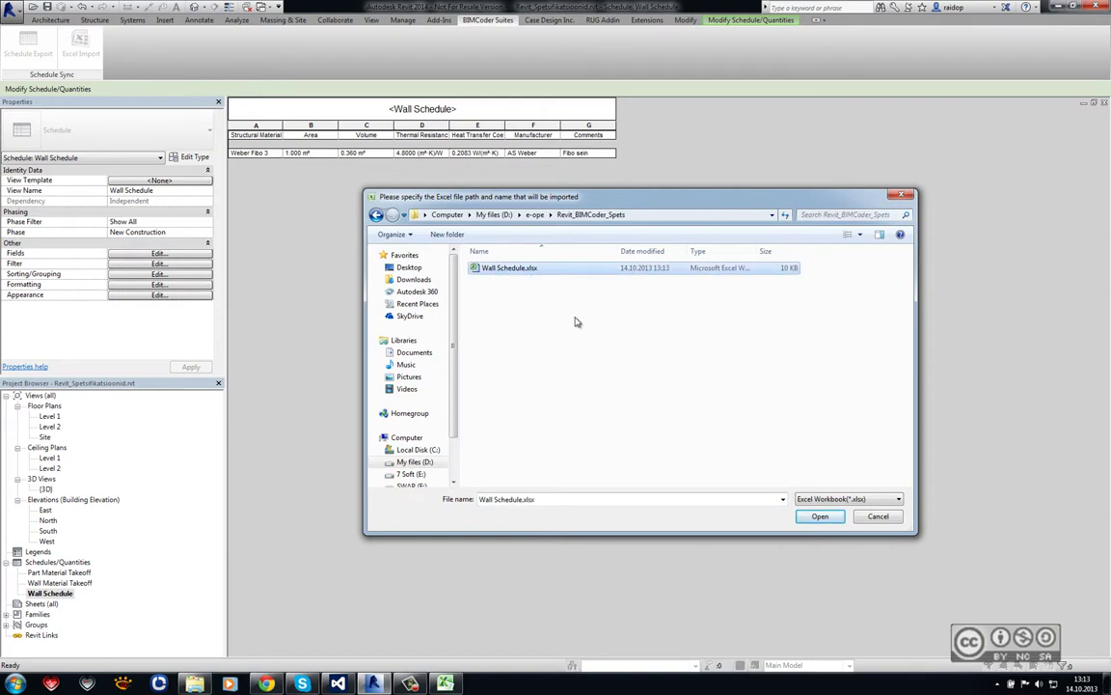
pyautogui.click(819, 516)
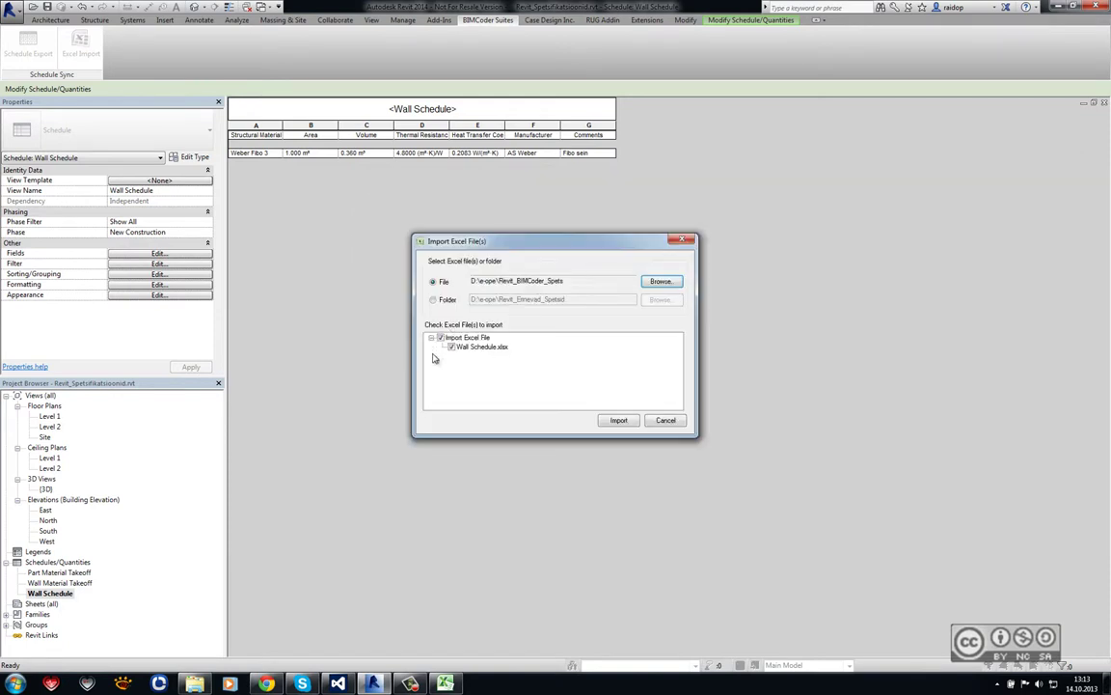
# - Import the workbook, confirm the wall update, and check the new comment text in the schedule
pyautogui.click(619, 419)
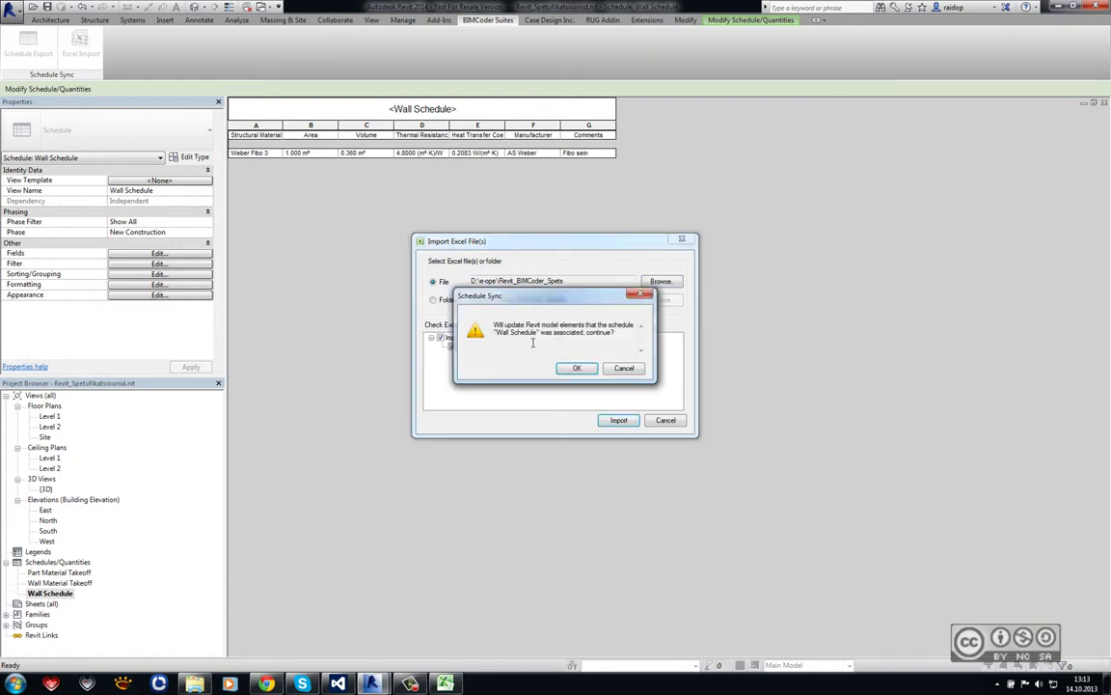
pyautogui.click(576, 367)
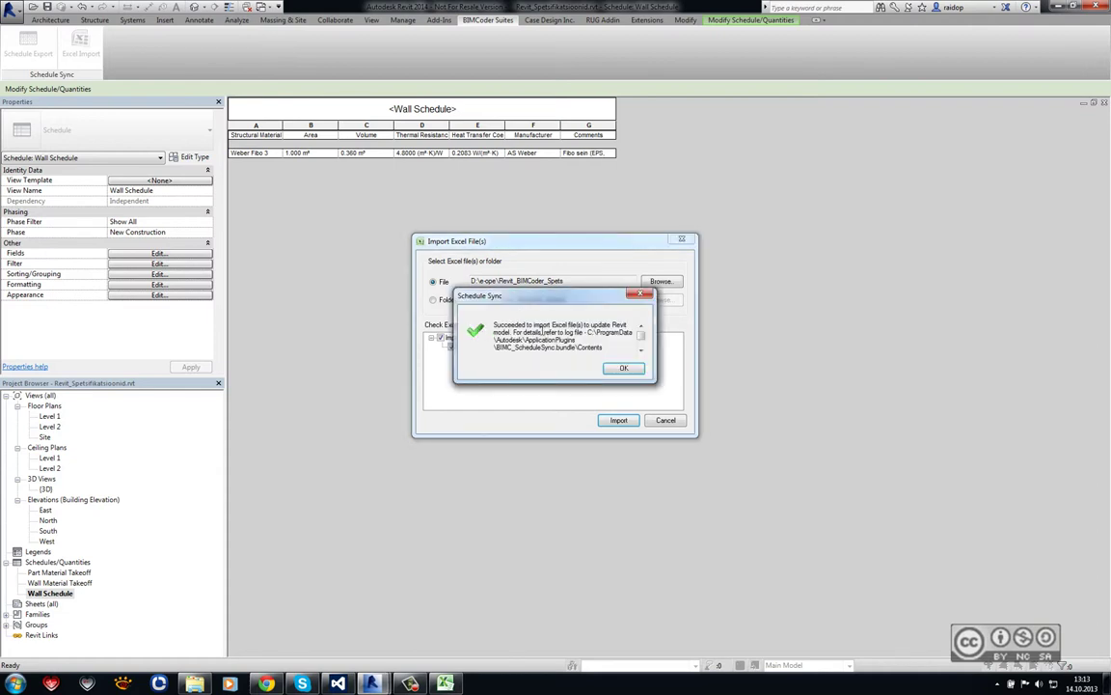
pyautogui.click(632, 370)
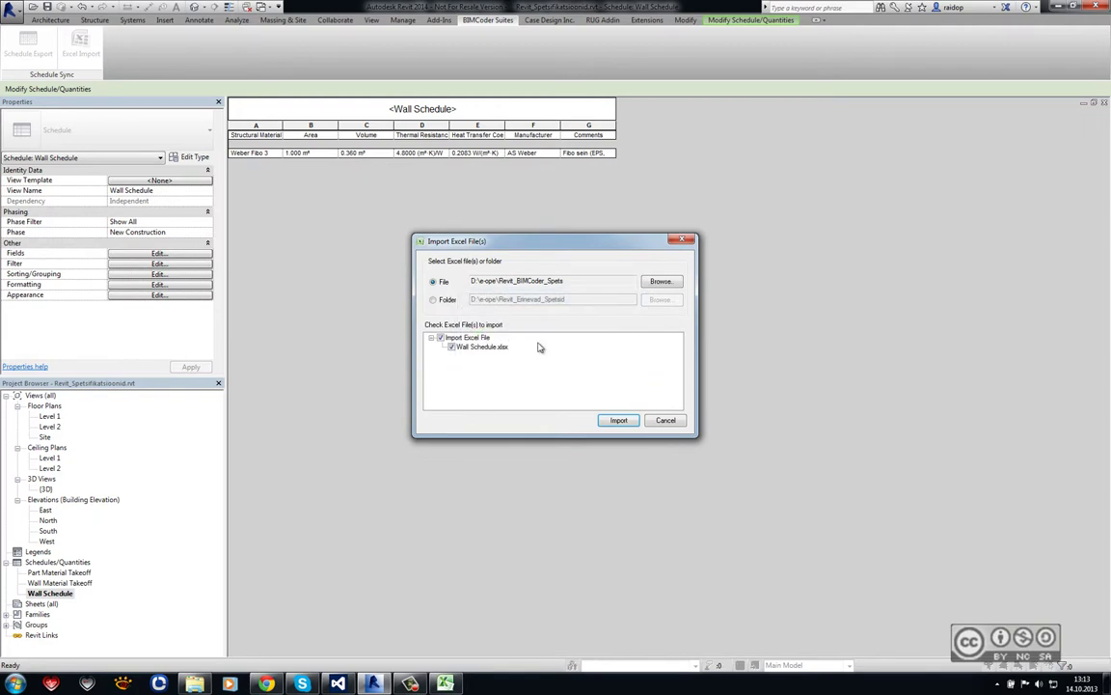
pyautogui.click(666, 420)
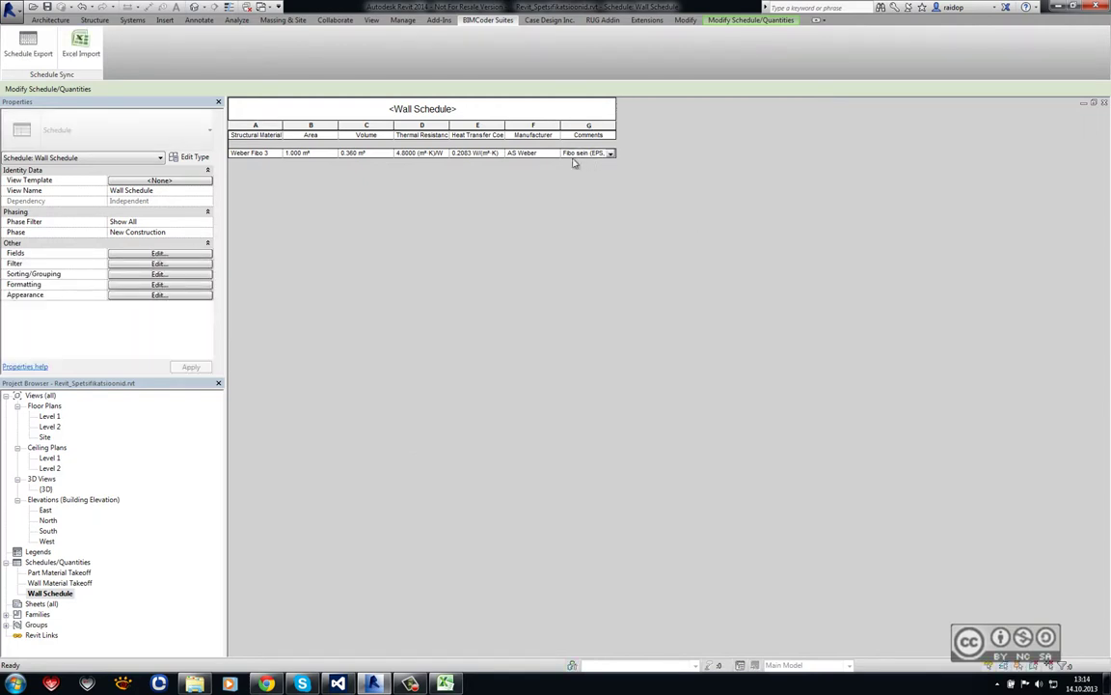
pyautogui.doubleClick(586, 152)
# - Close the schedule and select the 3D wall to confirm its Comments read 'Fibo sein (EPS, tempsi)'
pyautogui.click(586, 150)
pyautogui.click(1106, 103)
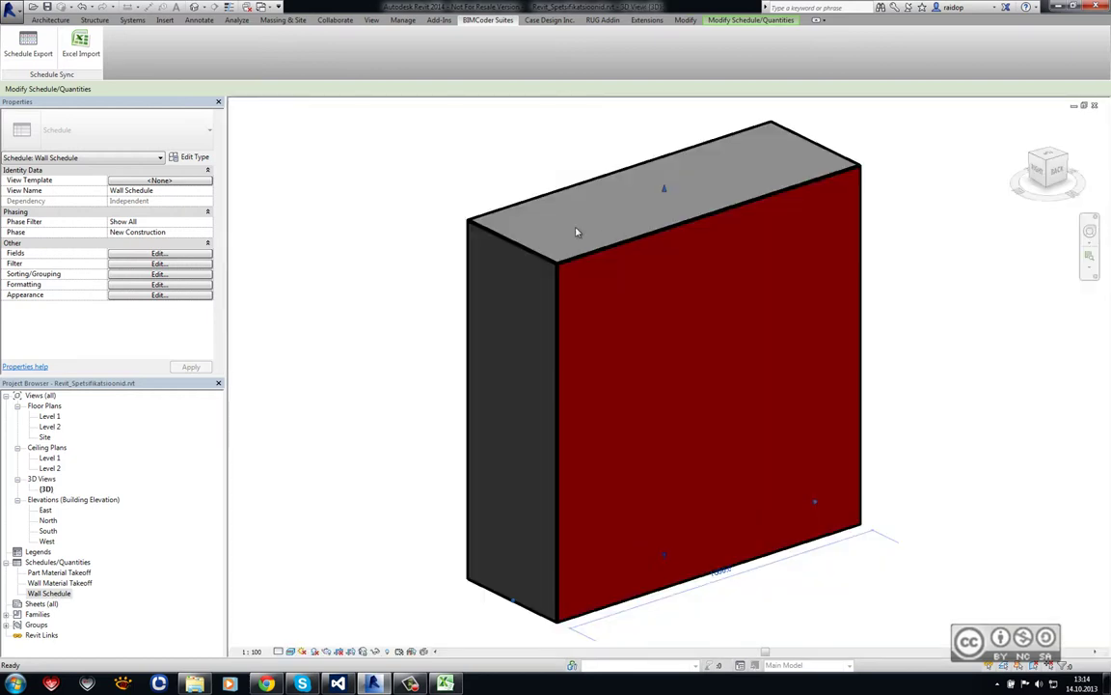
pyautogui.click(499, 179)
pyautogui.scroll(-5, 107, 280)
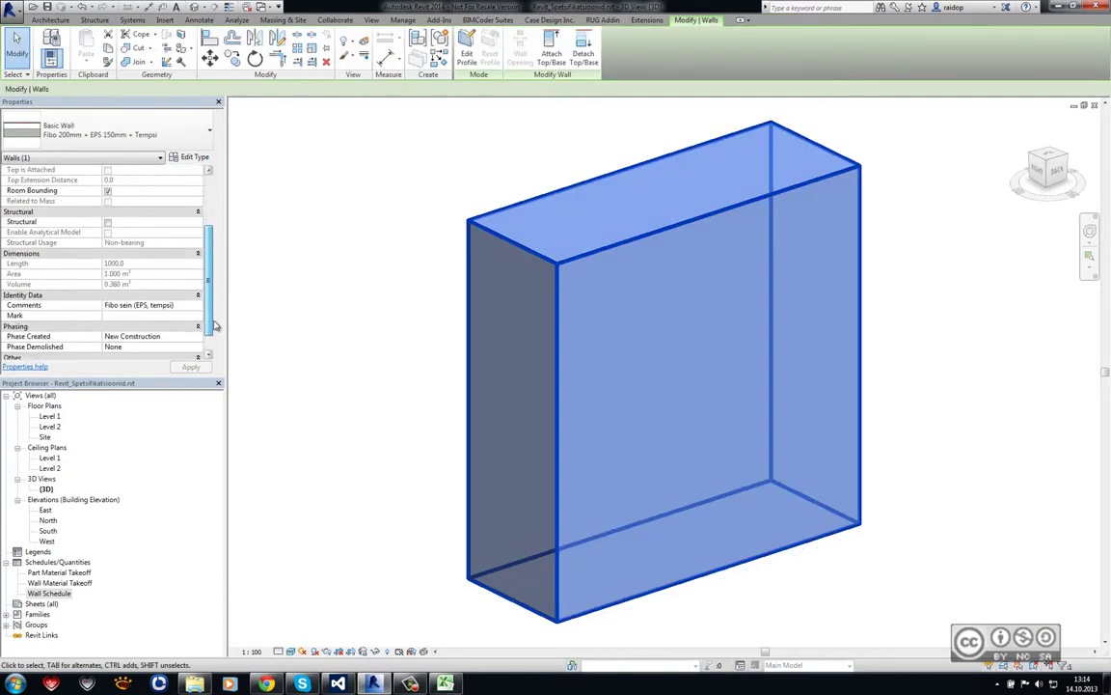